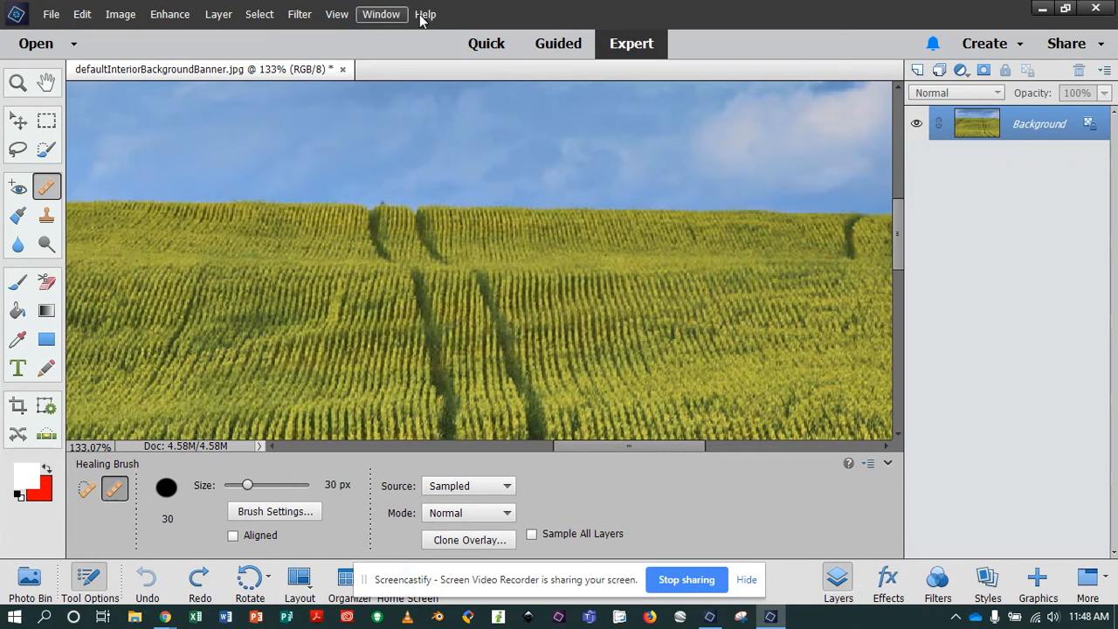
Step: Compare the Spot Healing Brush with the Healing Brush, and review the Healing Brush's brush settings and Aligned option
scroll(467, 222, "down", 4)
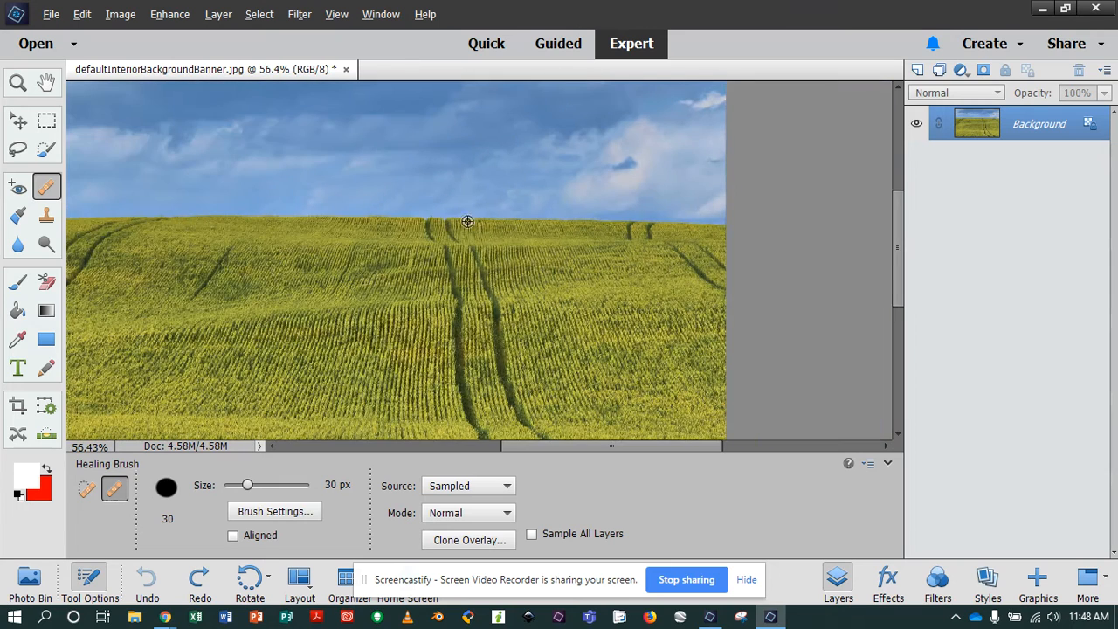
key("alt")
left_click(86, 488)
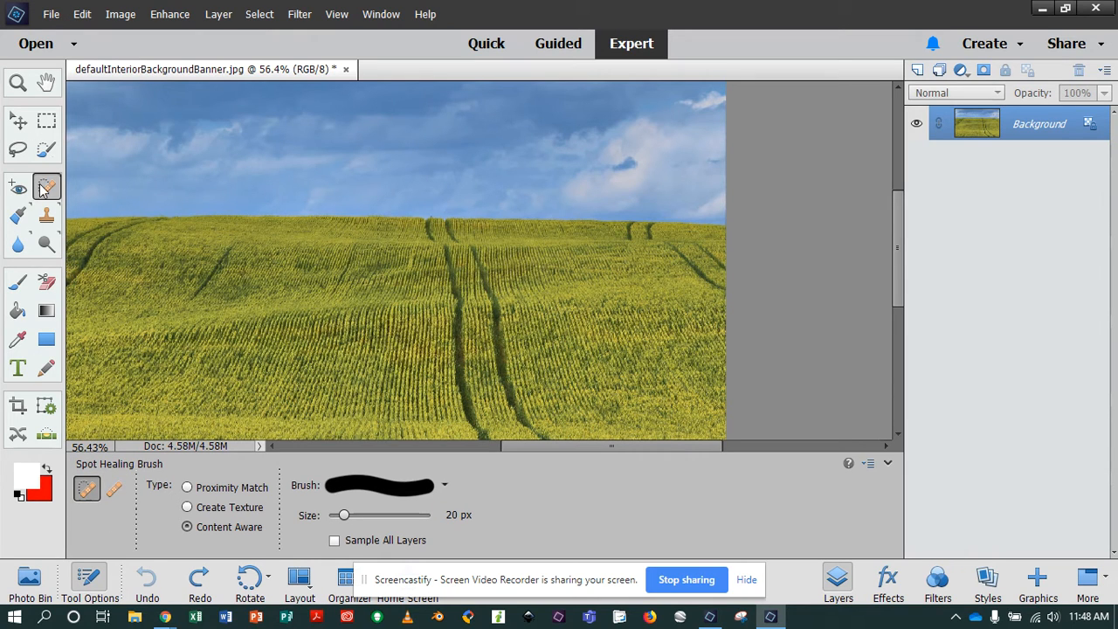
left_click(113, 491)
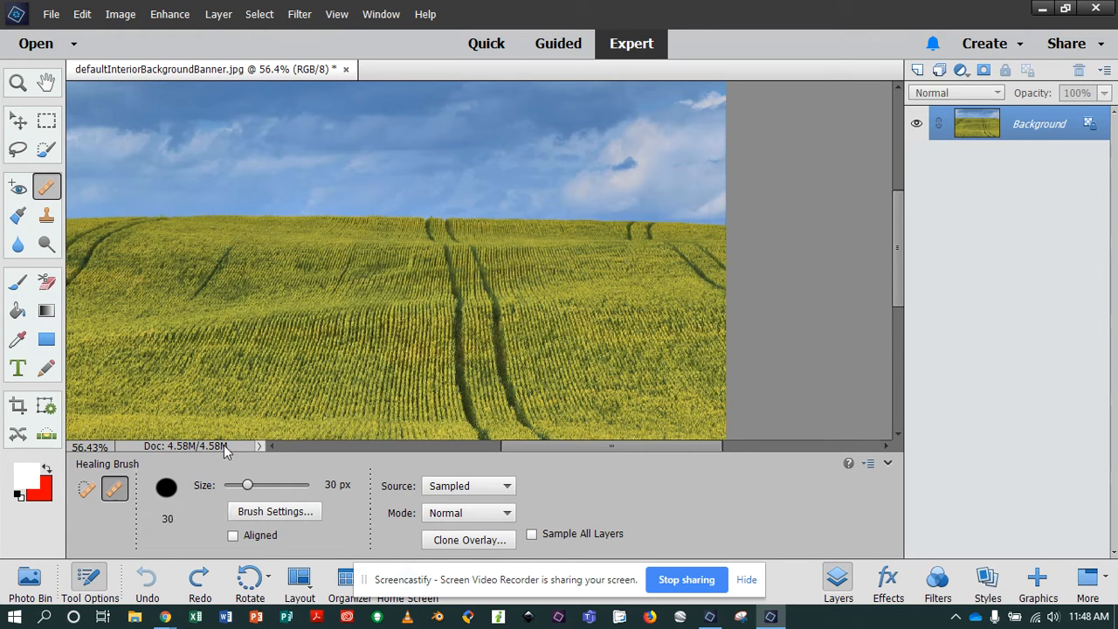
left_click(266, 512)
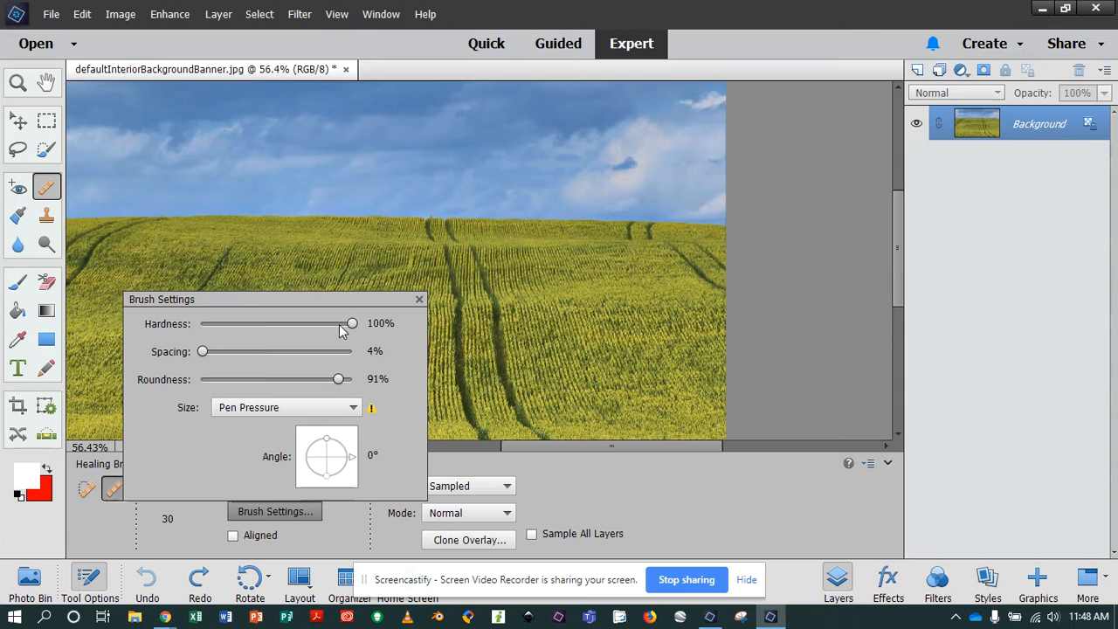
left_click(419, 301)
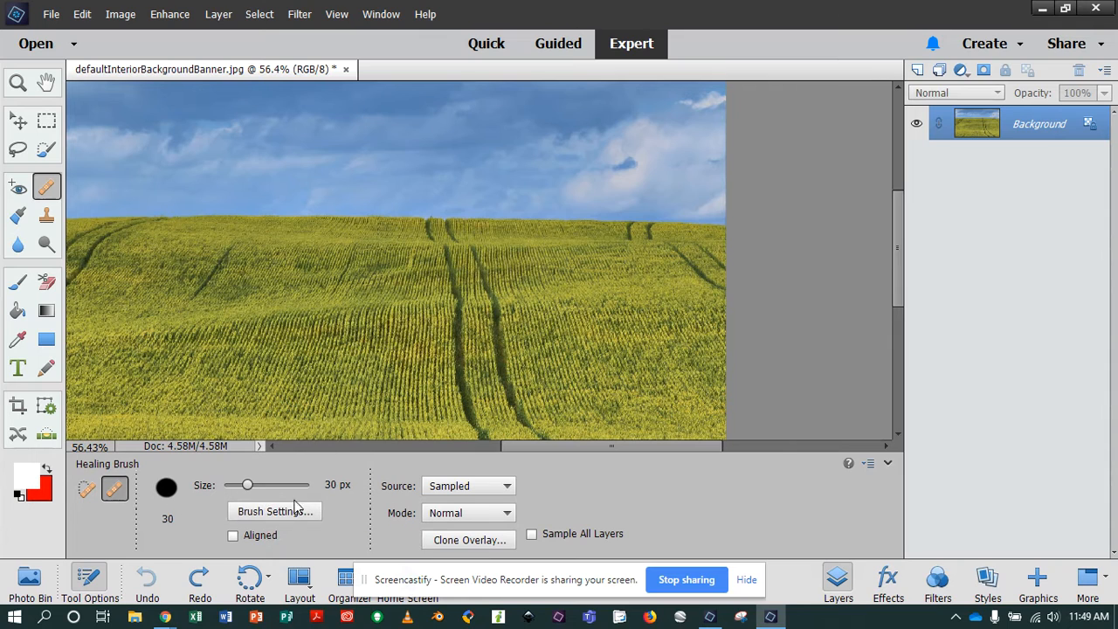
left_click(233, 536)
left_click(234, 536)
Step: Enlarge the Healing Brush to 125 px and sample the crop just left of the two central tracks
key("bracketright")
key("bracketright")
key("bracketright")
key("bracketright")
key("bracketright")
key("bracketright")
key("bracketright")
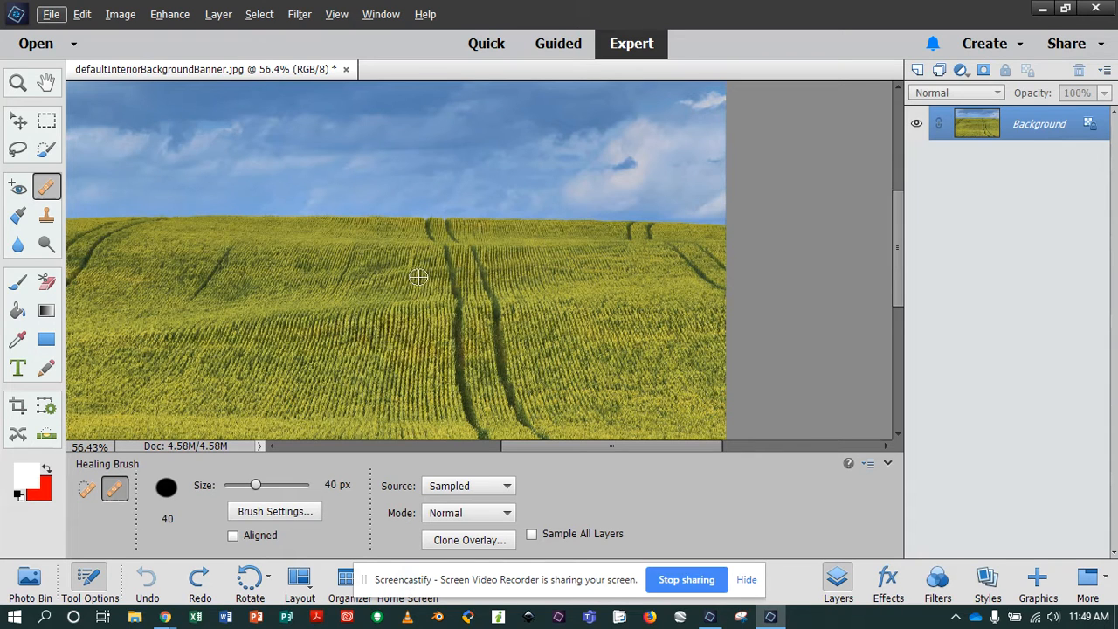
key("bracketright")
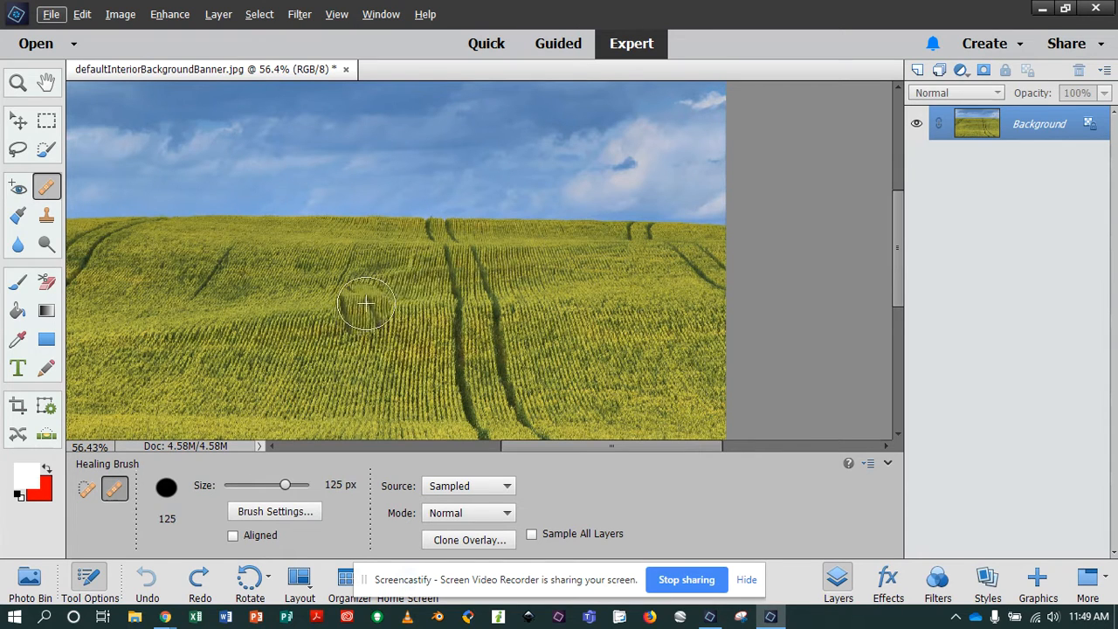
left_click(406, 274, "alt")
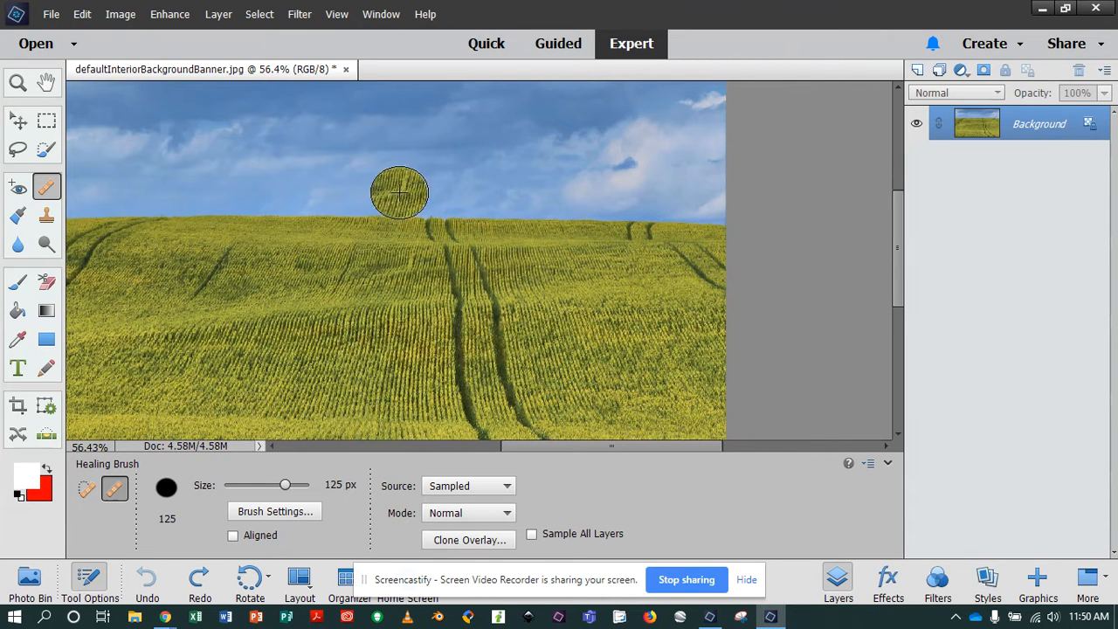
Step: Lower the clone overlay's opacity, trying 32% and 56%, while keeping the overlay shown and clipped
left_click(473, 540)
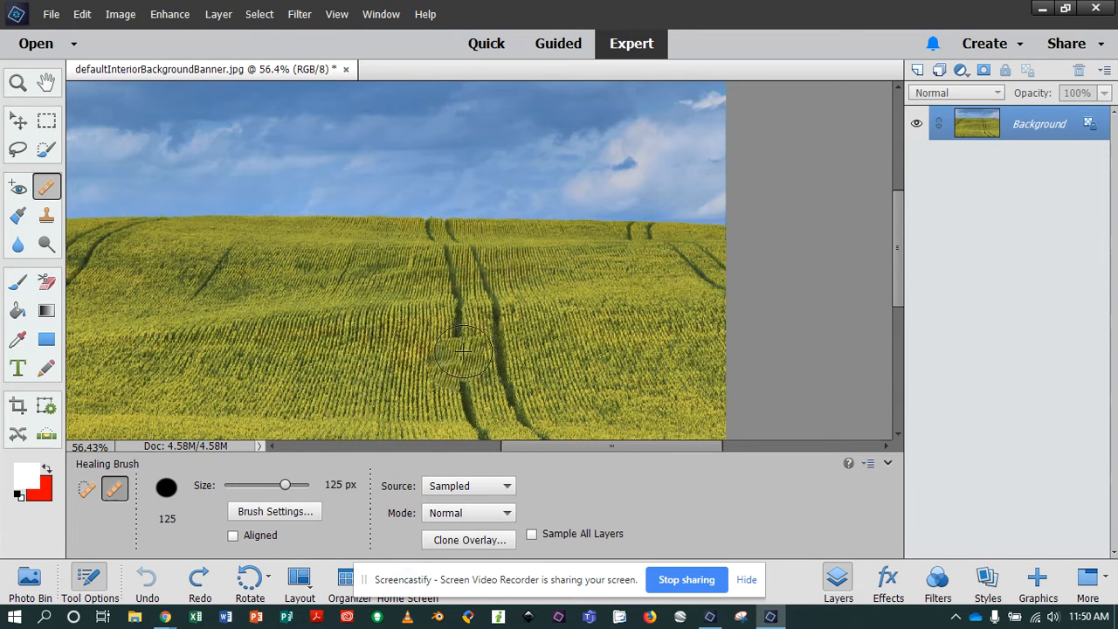
left_click(495, 539)
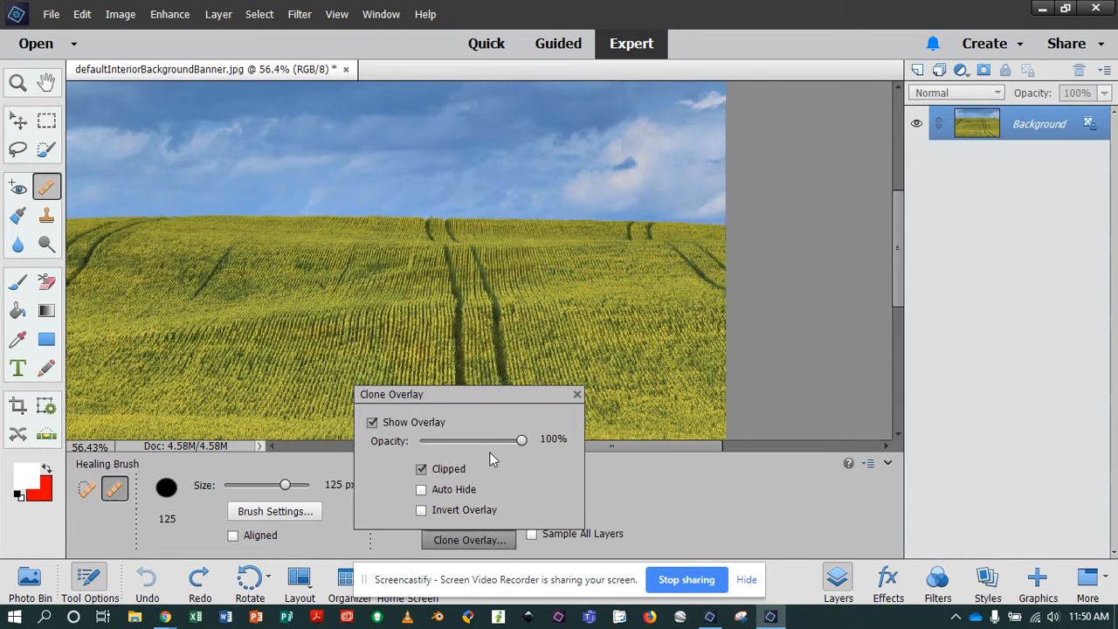
left_click_drag(518, 440, 453, 441)
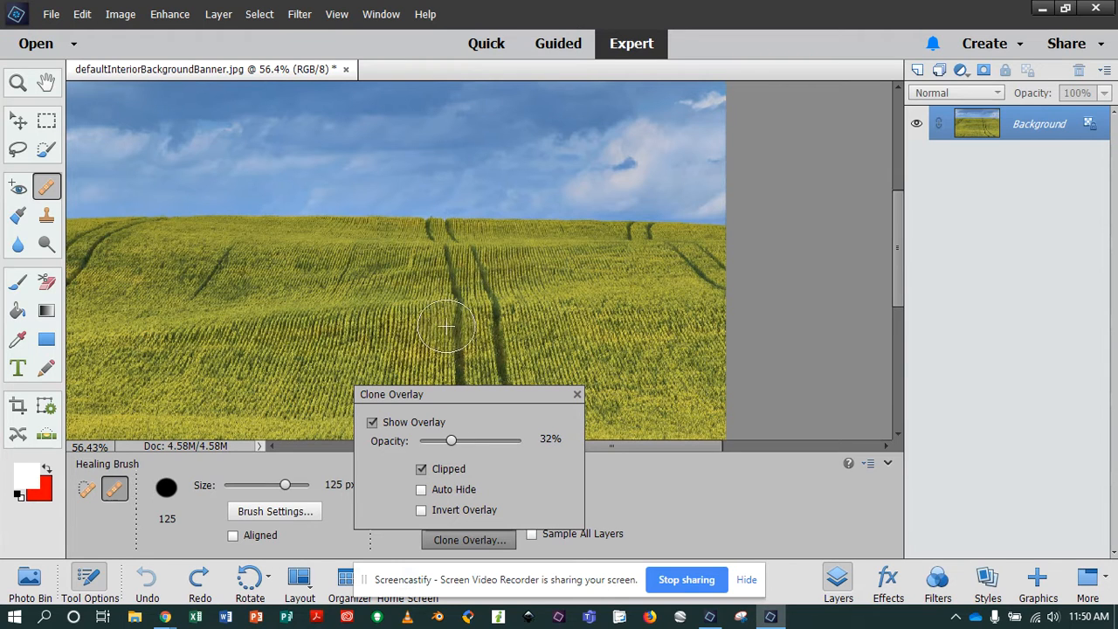
left_click_drag(451, 441, 475, 440)
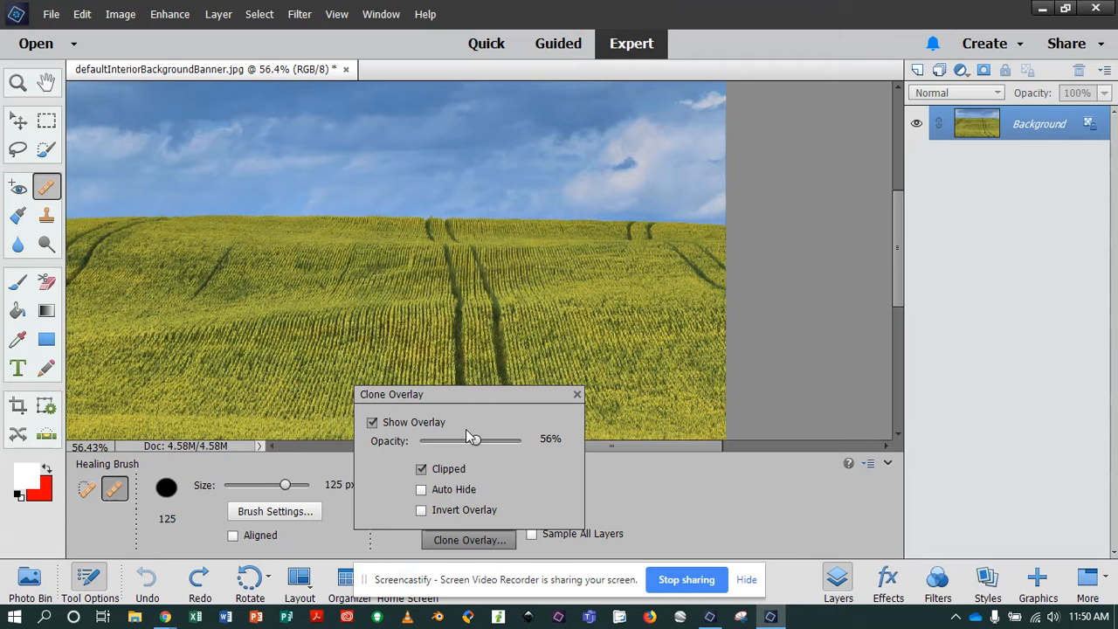
left_click_drag(487, 439, 495, 440)
left_click(635, 479)
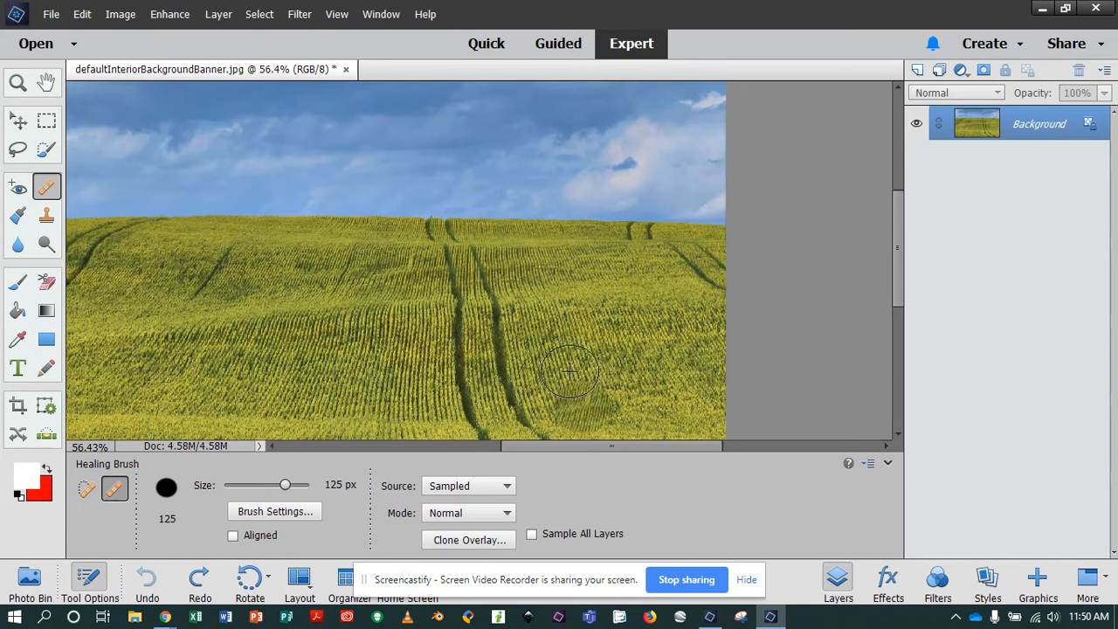
Step: Sample the crop right of the right-hand central track and heal over the track's upper section
scroll(518, 274, "up", 6)
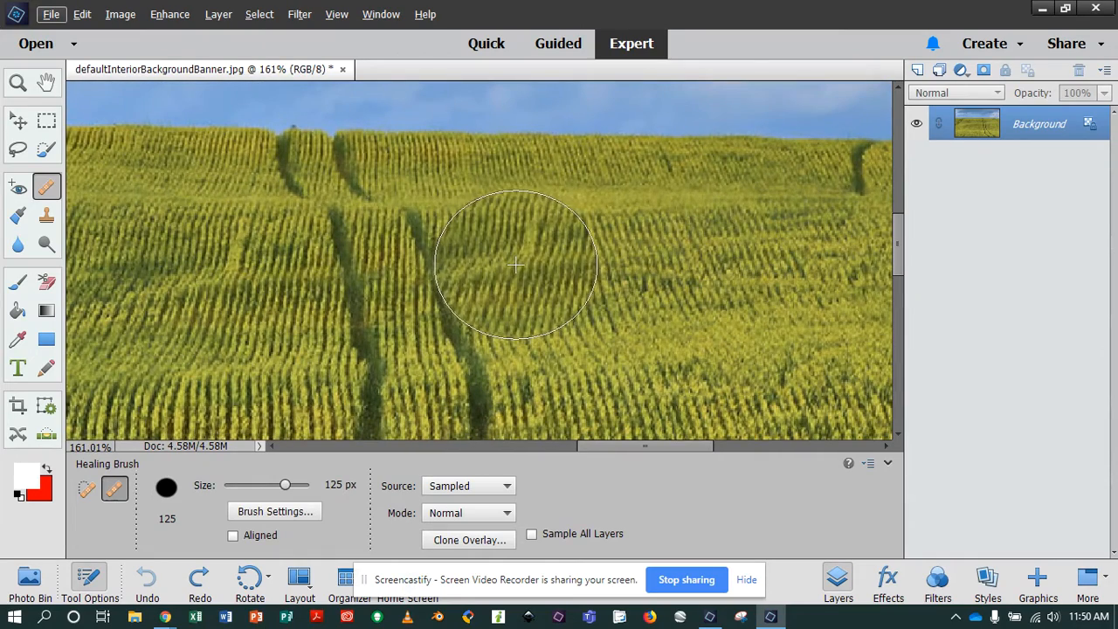
left_click(517, 265, "alt")
key("alt")
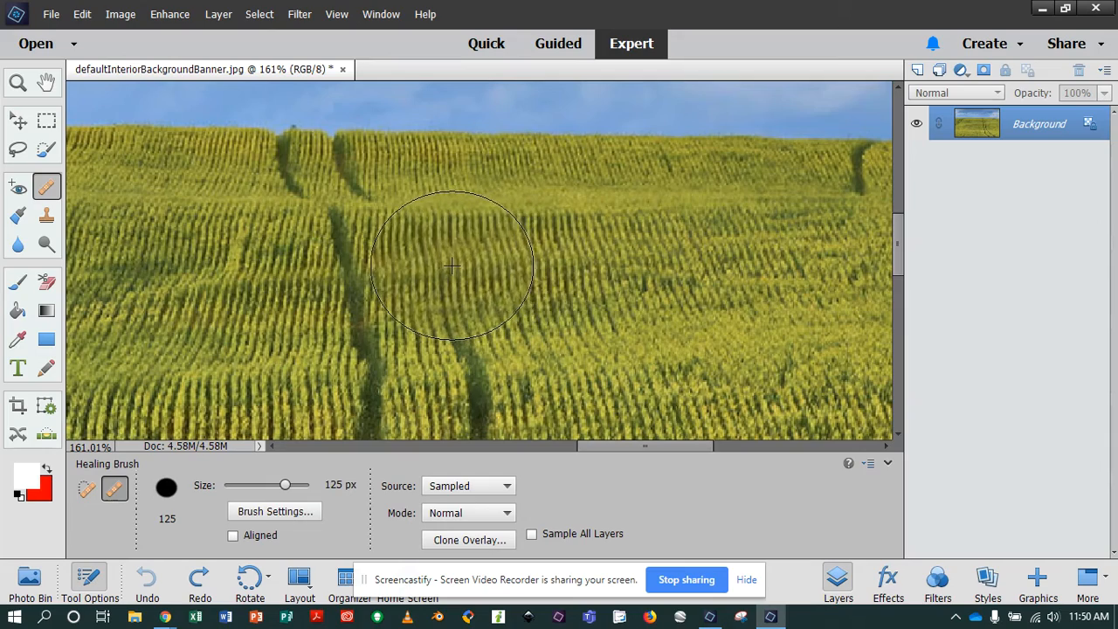
left_click_drag(452, 266, 447, 267)
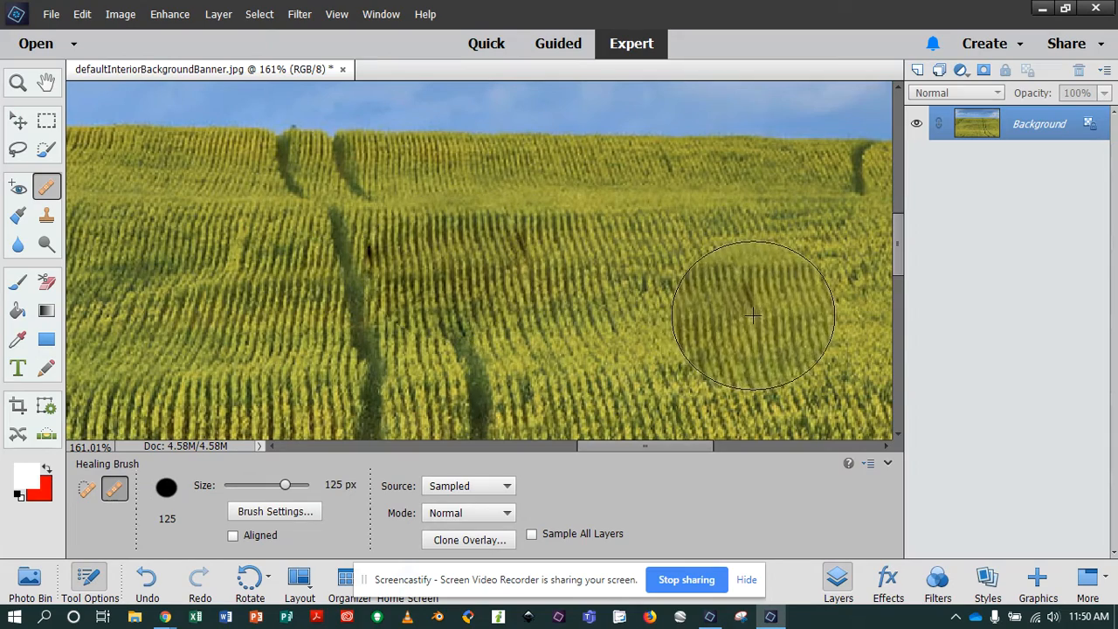
Step: Reduce the Healing Brush to 50 px and heal further down the right-hand central track with crop sampled just above it
scroll(753, 314, "down", 2)
scroll(649, 282, "down", 3)
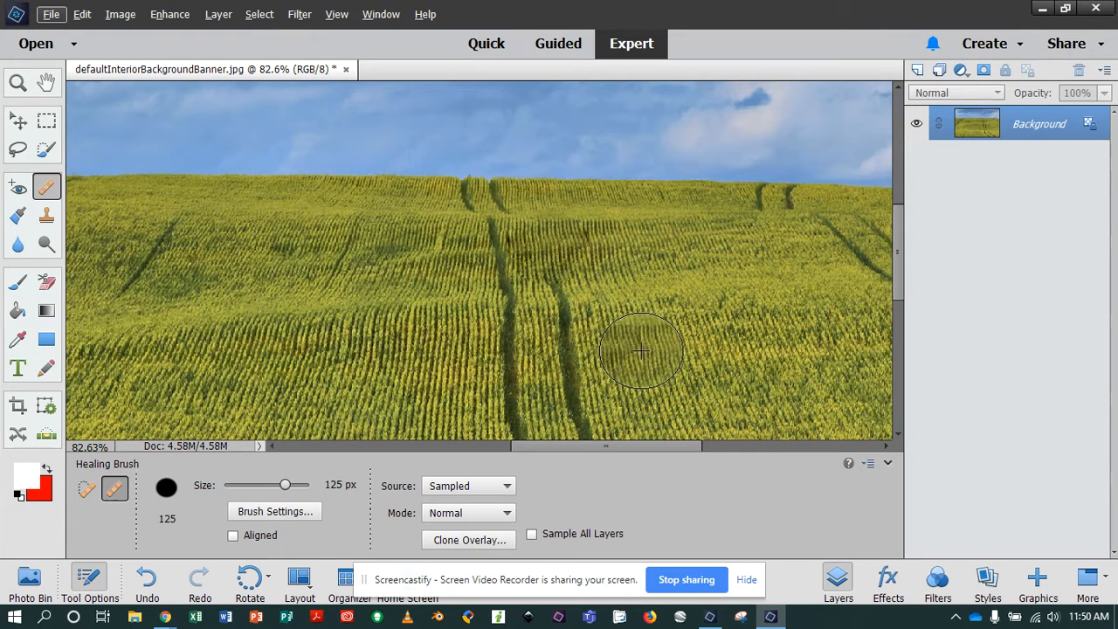
key("bracketleft")
key("bracketleft")
key("bracketleft")
key("bracketleft")
key("bracketleft")
key("bracketleft")
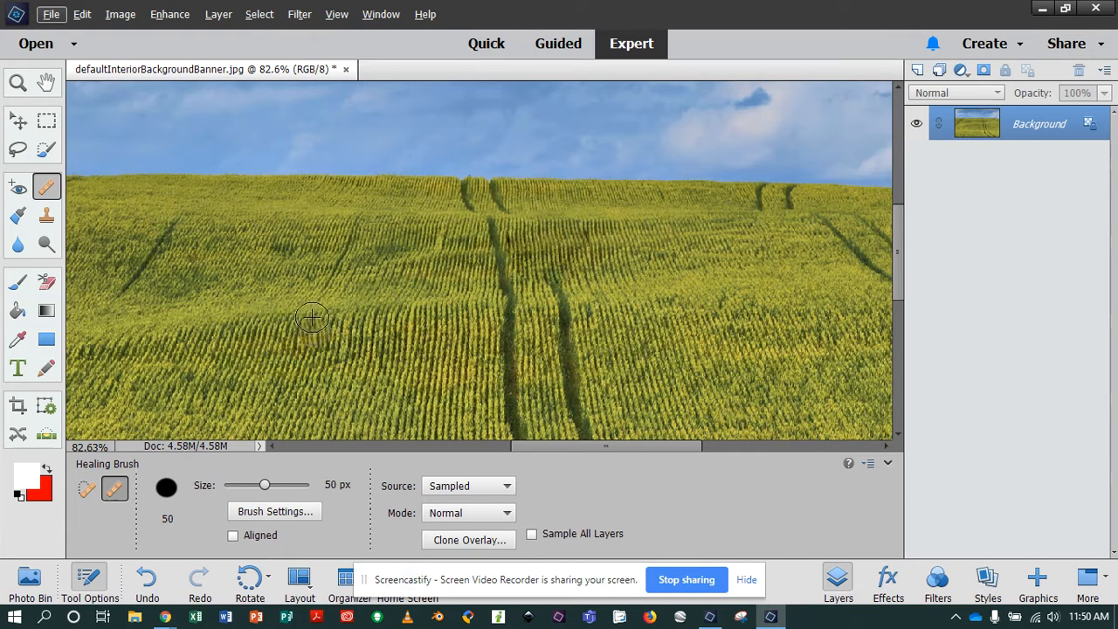
left_click(553, 261, "alt")
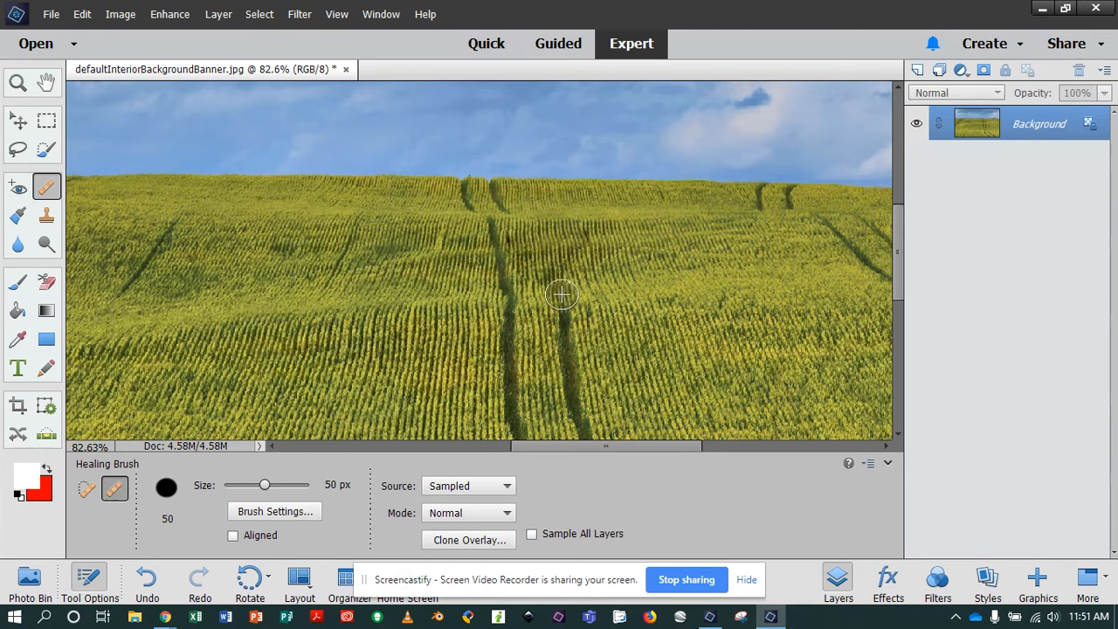
left_click(563, 303)
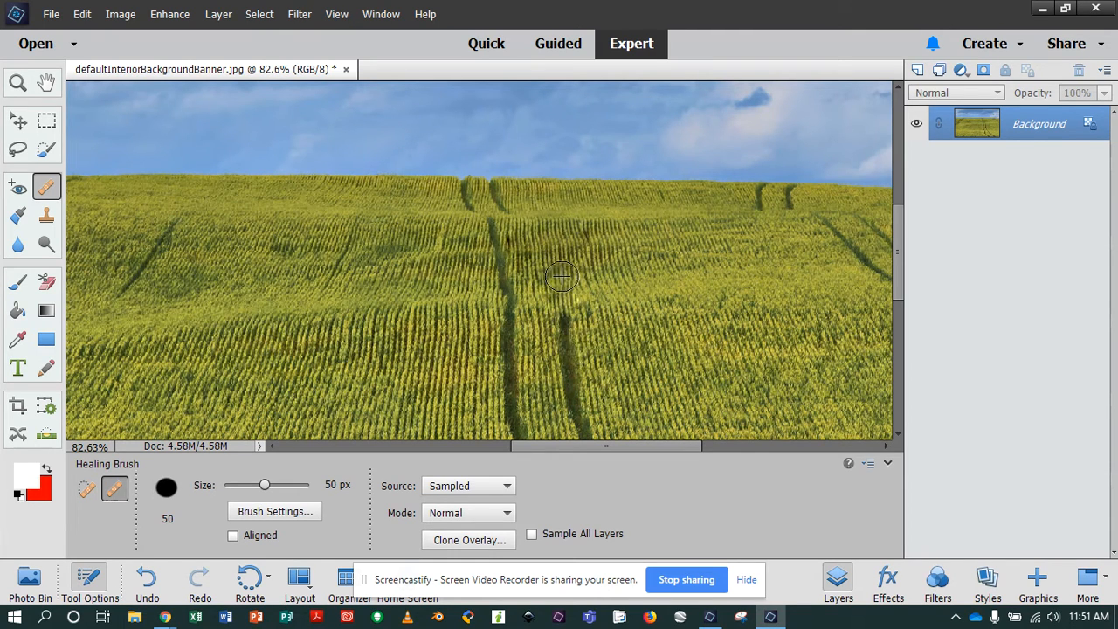
left_click_drag(555, 274, 568, 371)
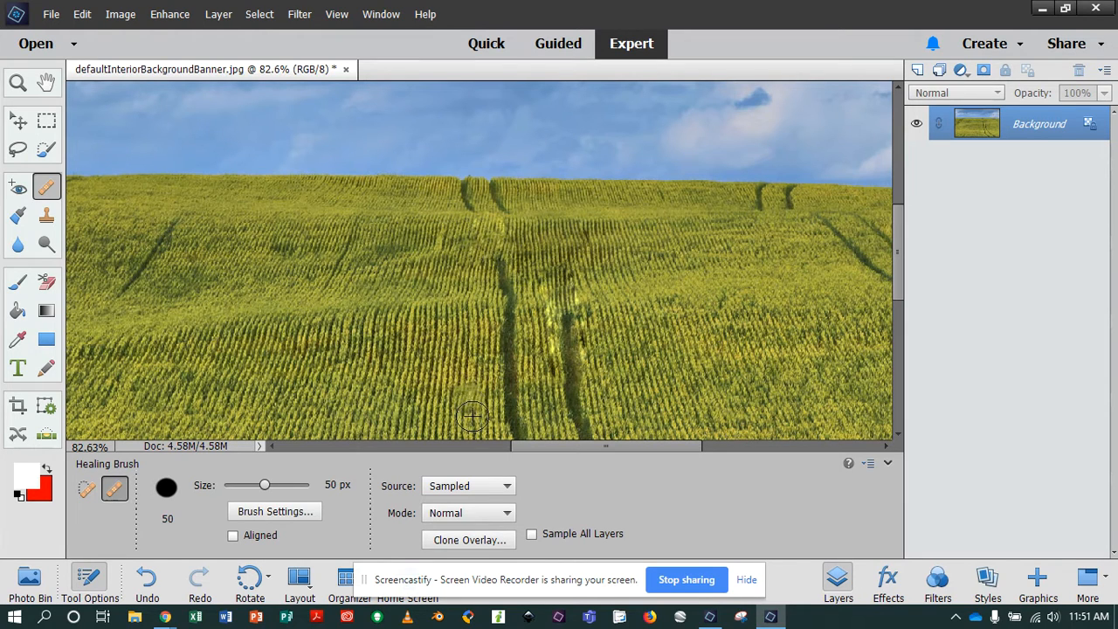
Step: Set the clone overlay opacity to 44% and heal the upper left-hand central track with crop sampled beside it
left_click(463, 538)
left_click_drag(499, 441, 463, 444)
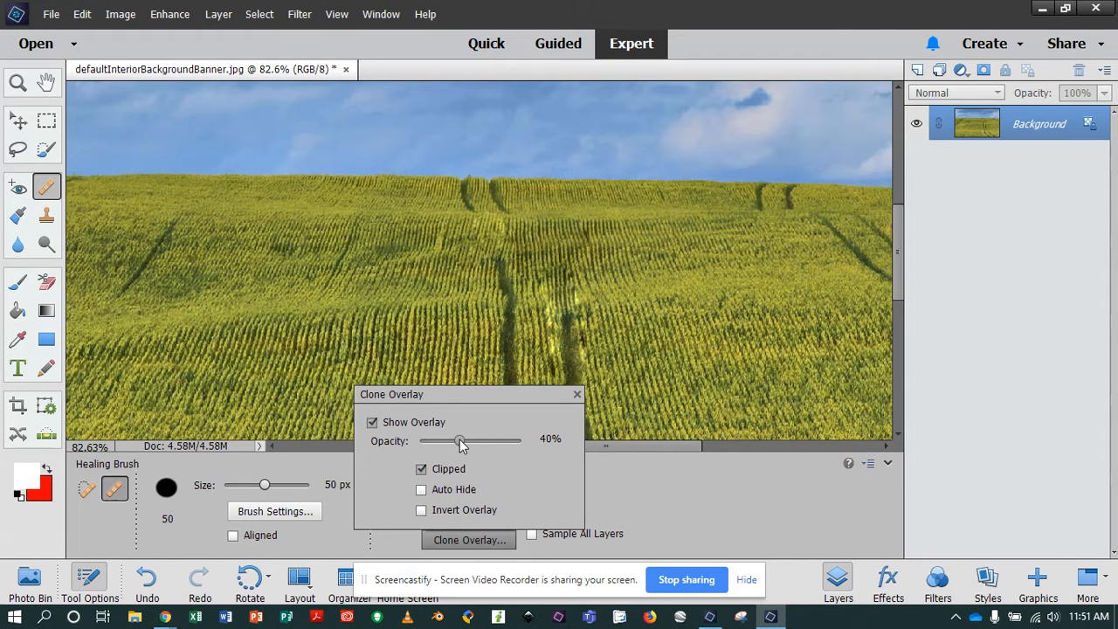
left_click(480, 286)
left_click(480, 286, "alt")
left_click(500, 280)
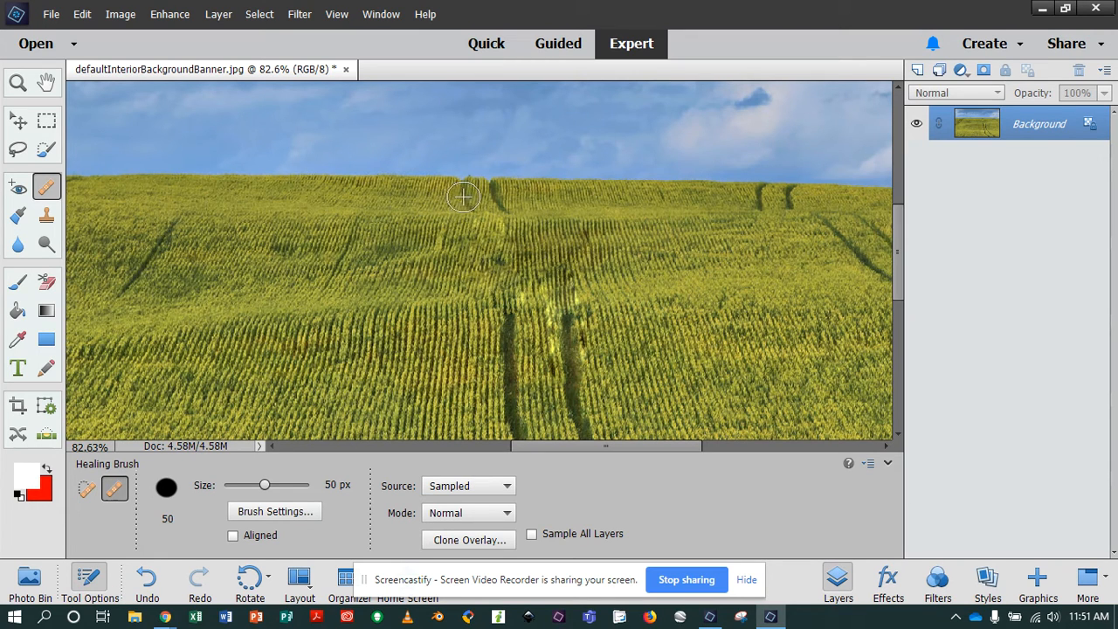
Step: Check the Show Overlay option and heal the remaining central track on the ridge with crop sampled to its right
left_click(450, 539)
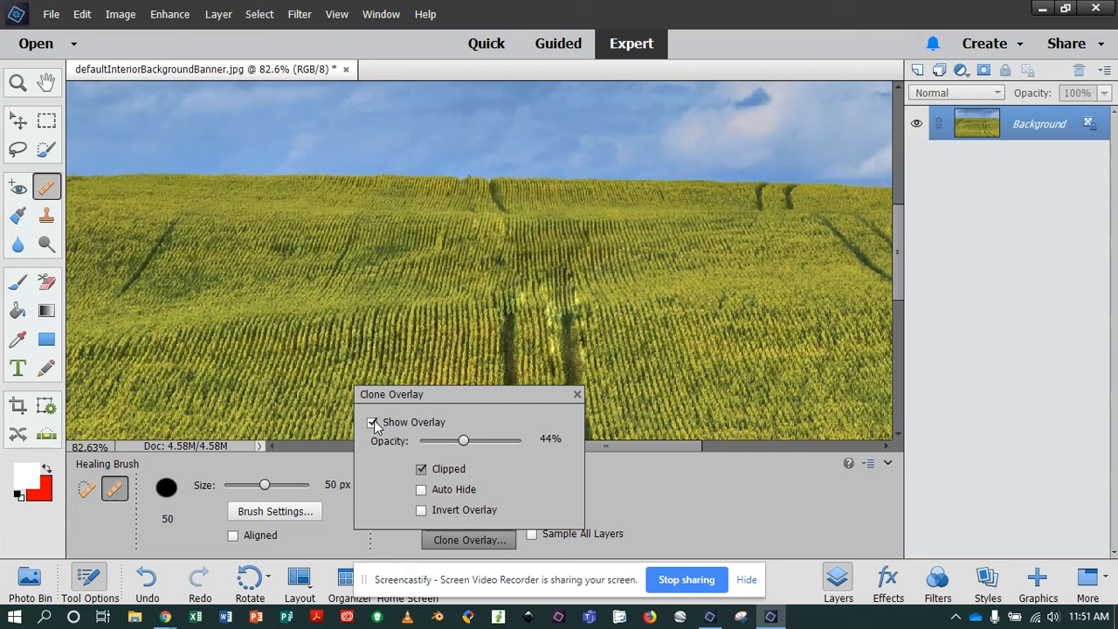
left_click(373, 422)
left_click(528, 196, "alt")
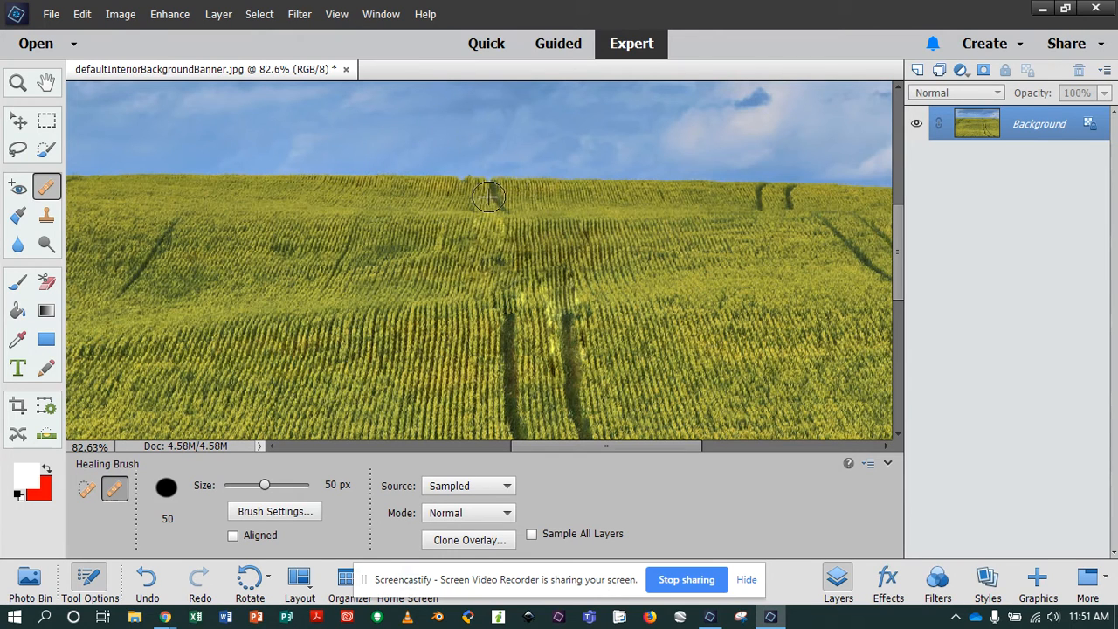
left_click(492, 192)
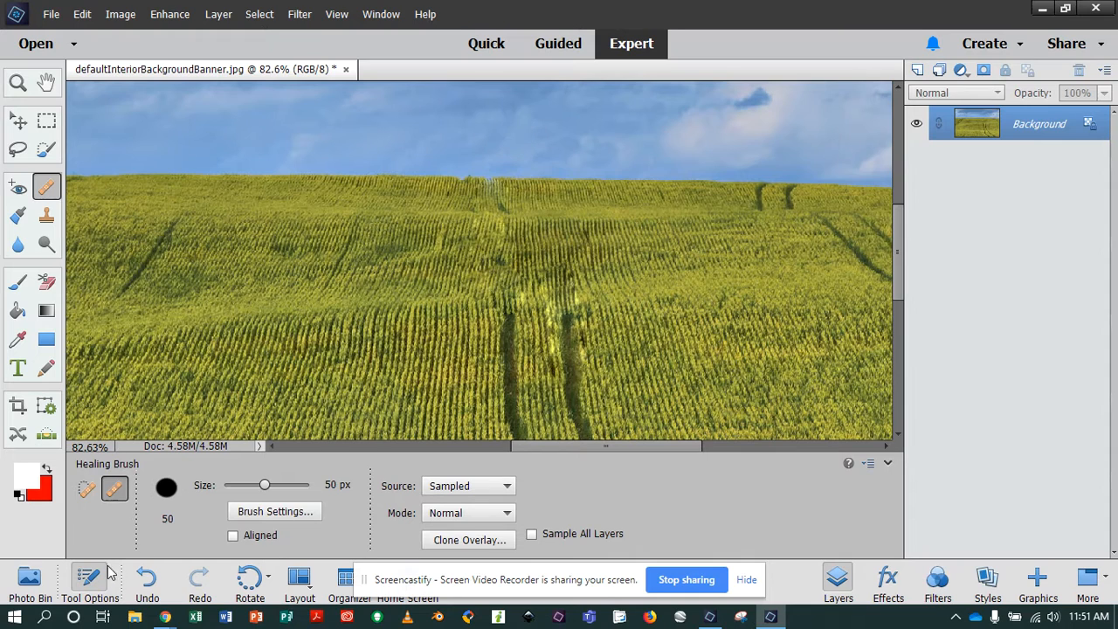
left_click(472, 539)
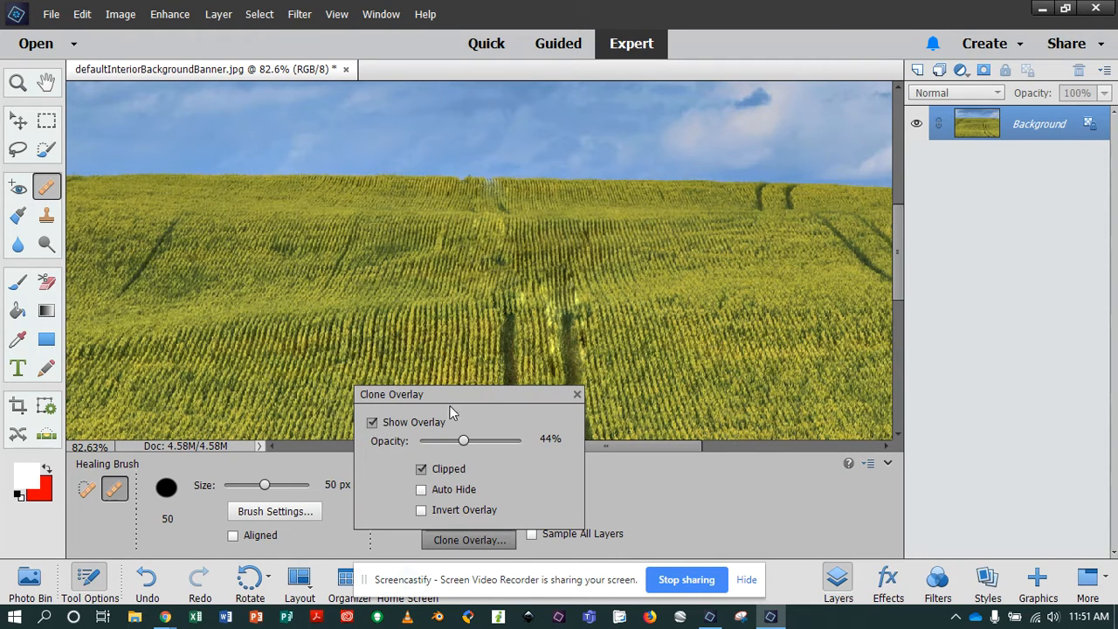
left_click(530, 243)
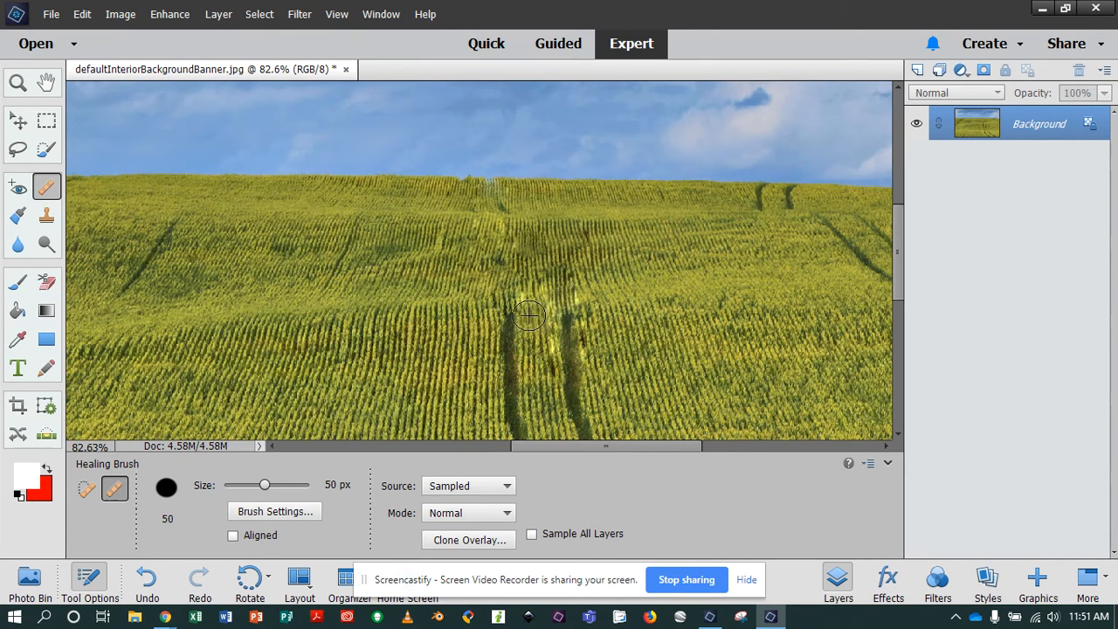
Step: Show the History panel, move it over the image's edge and lengthen it to fit the whole list of edits
left_click(381, 17)
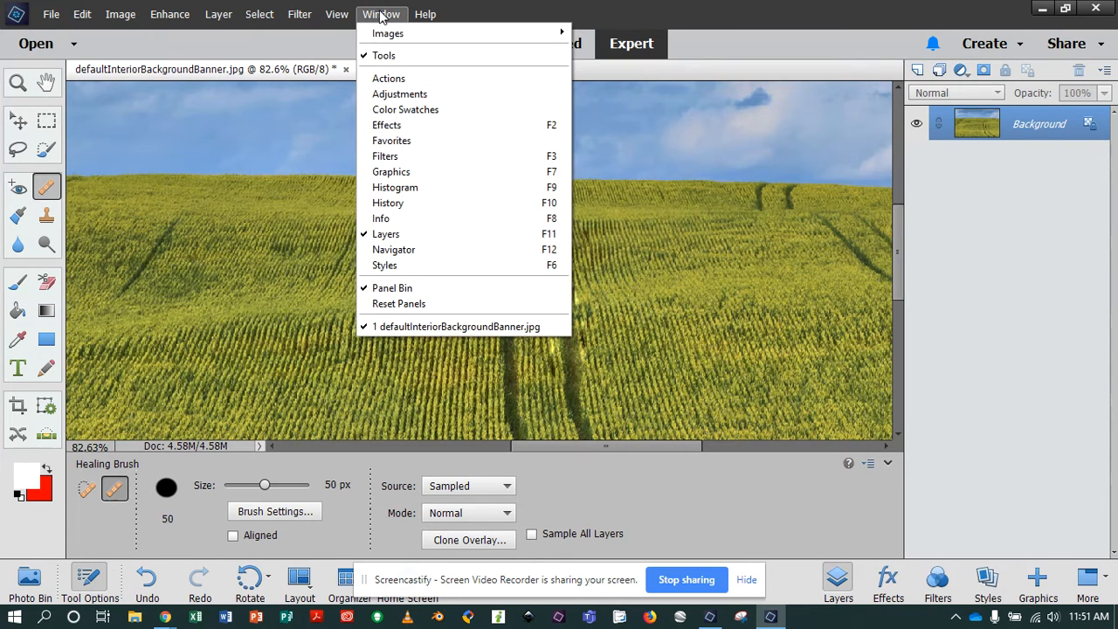
left_click(391, 202)
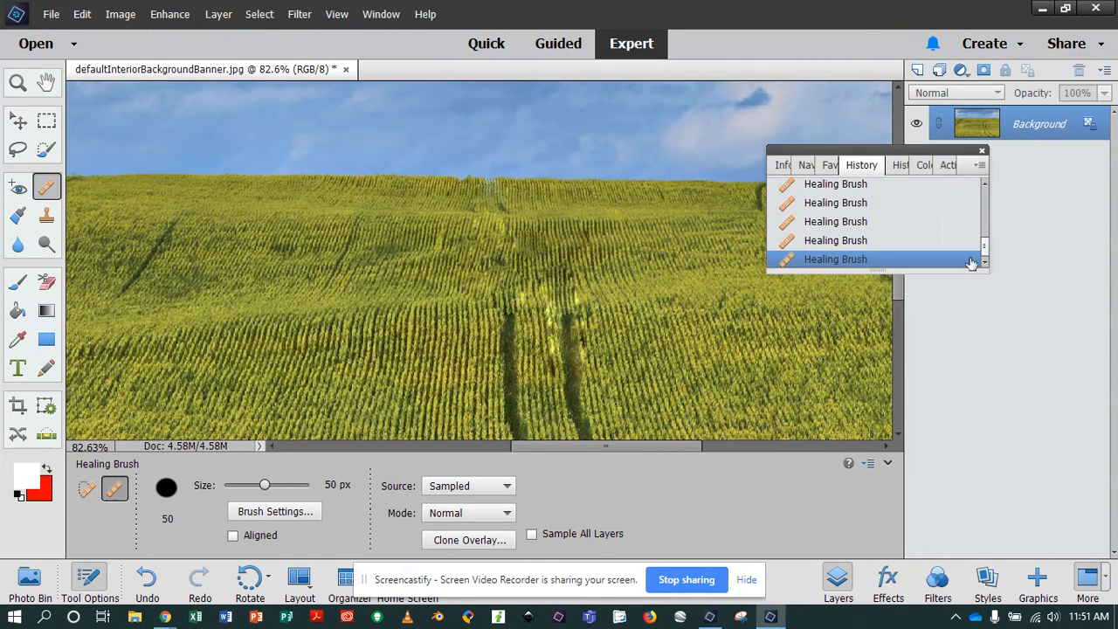
left_click_drag(933, 154, 990, 157)
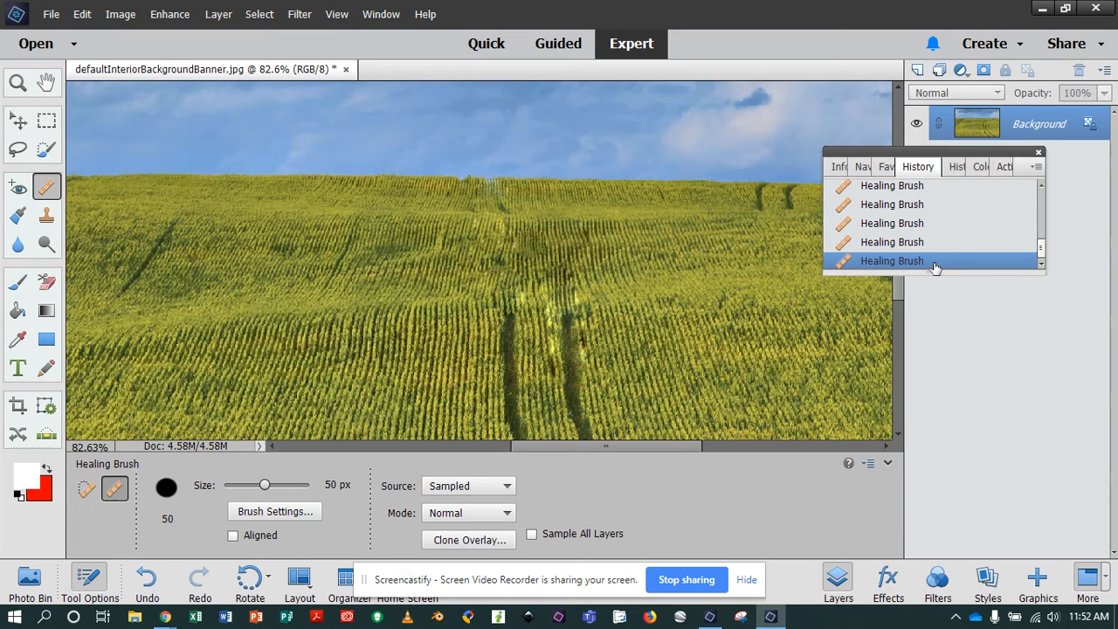
left_click_drag(934, 274, 942, 517)
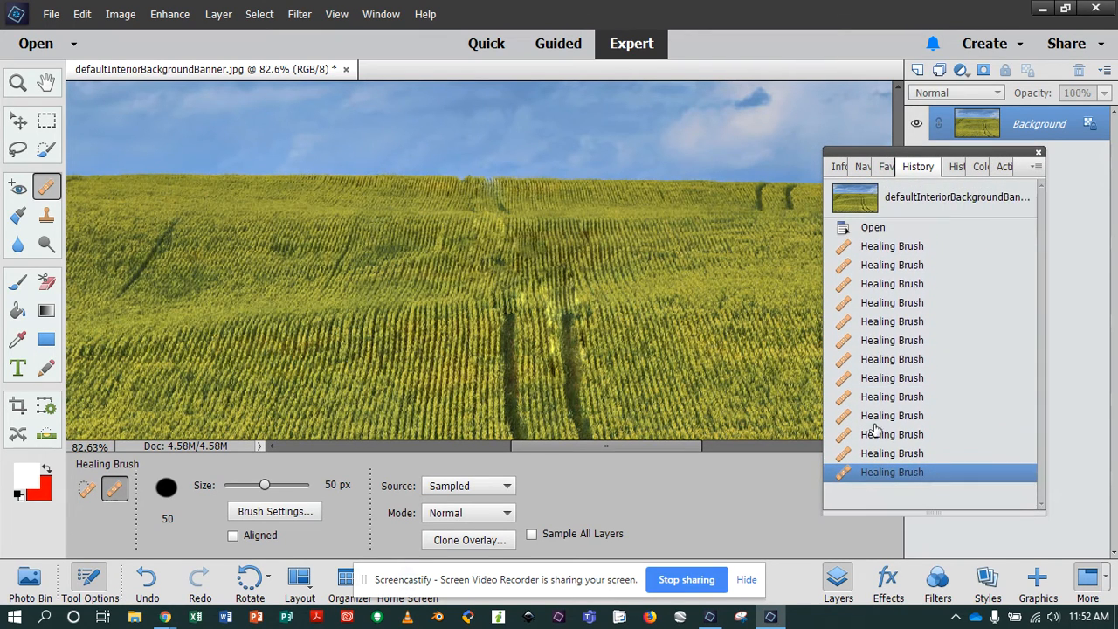
Step: Step back through the Healing Brush history states to the Open state, undoing all the healing strokes
left_click(873, 378)
left_click(878, 342)
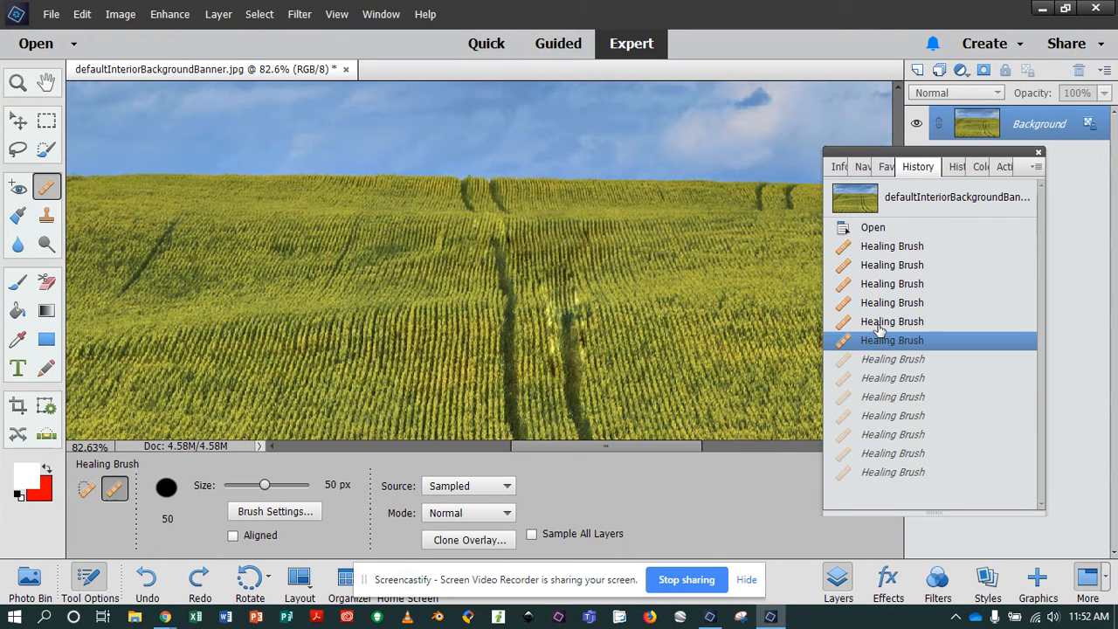
left_click(880, 321)
left_click(882, 302)
left_click(884, 284)
left_click(891, 264)
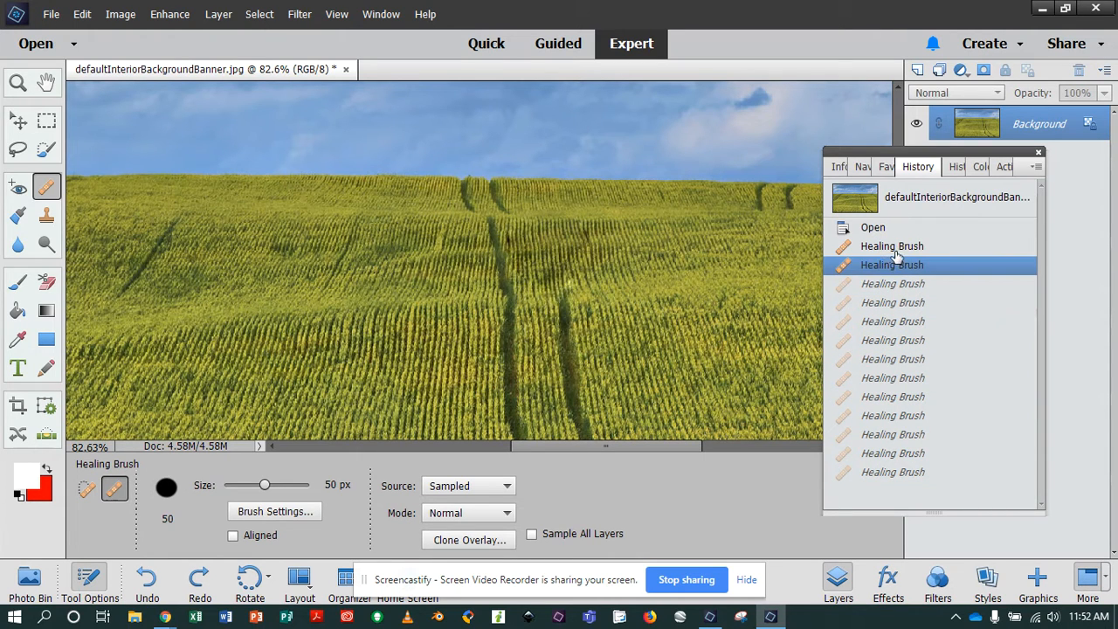
left_click(896, 248)
left_click(878, 230)
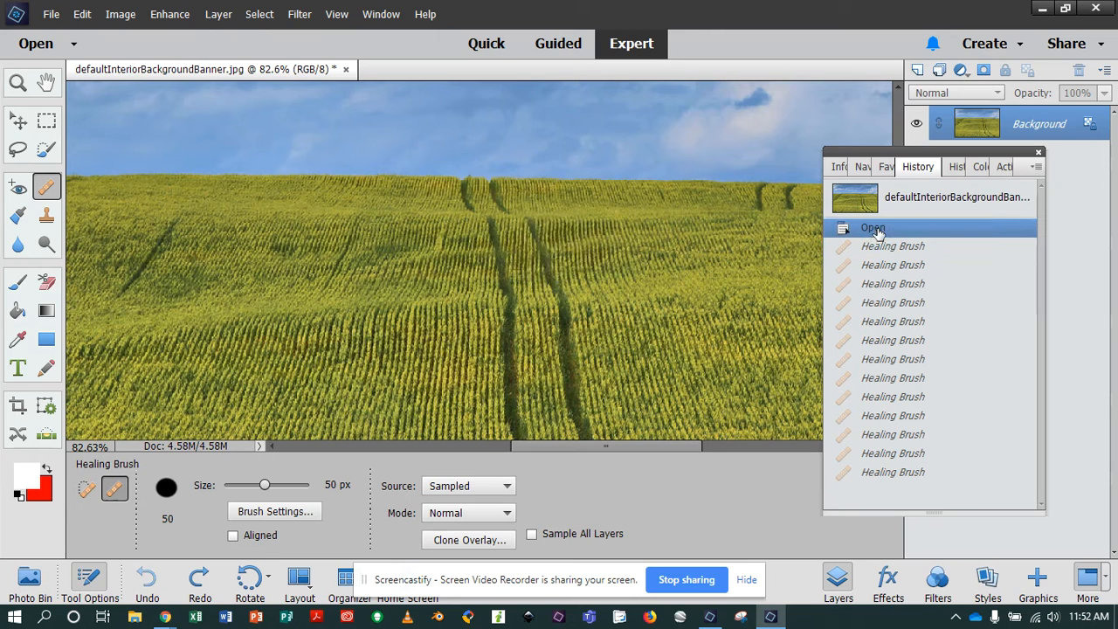
Step: Compare the last Healing Brush history state with the Open state, leave the photo at Open and move the History panel clear of the image
scroll(894, 248, "down", 1)
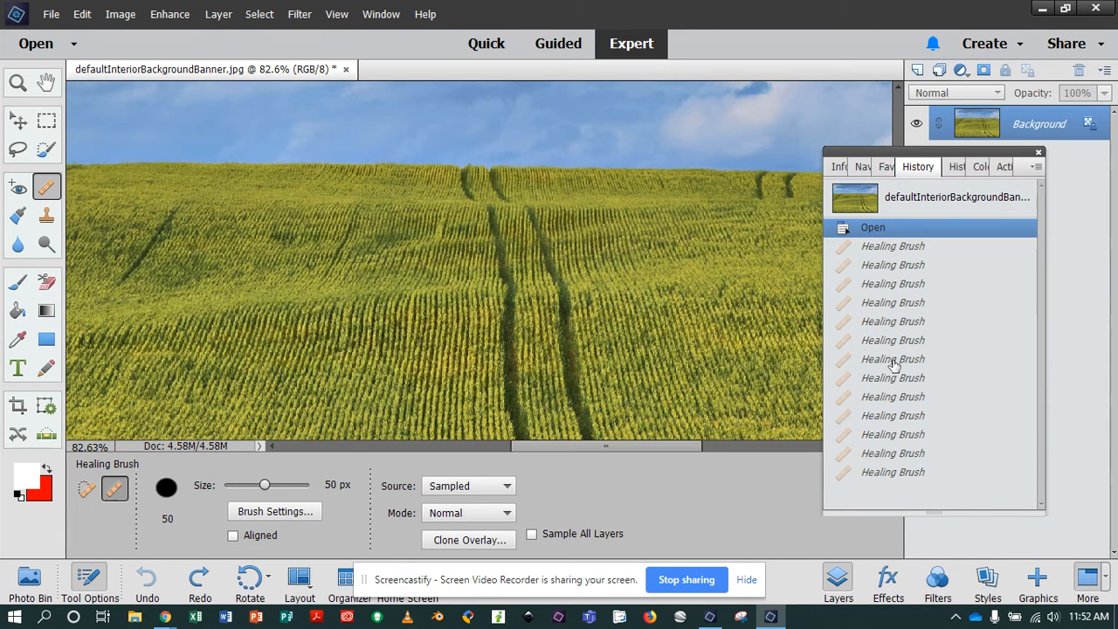
left_click(885, 472)
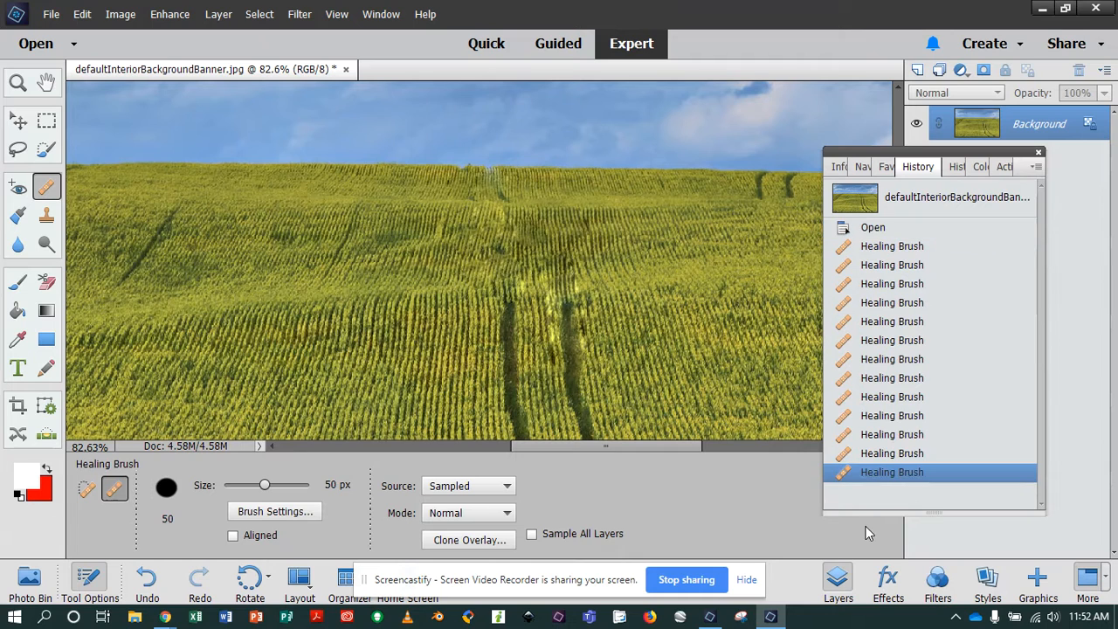
left_click(877, 230)
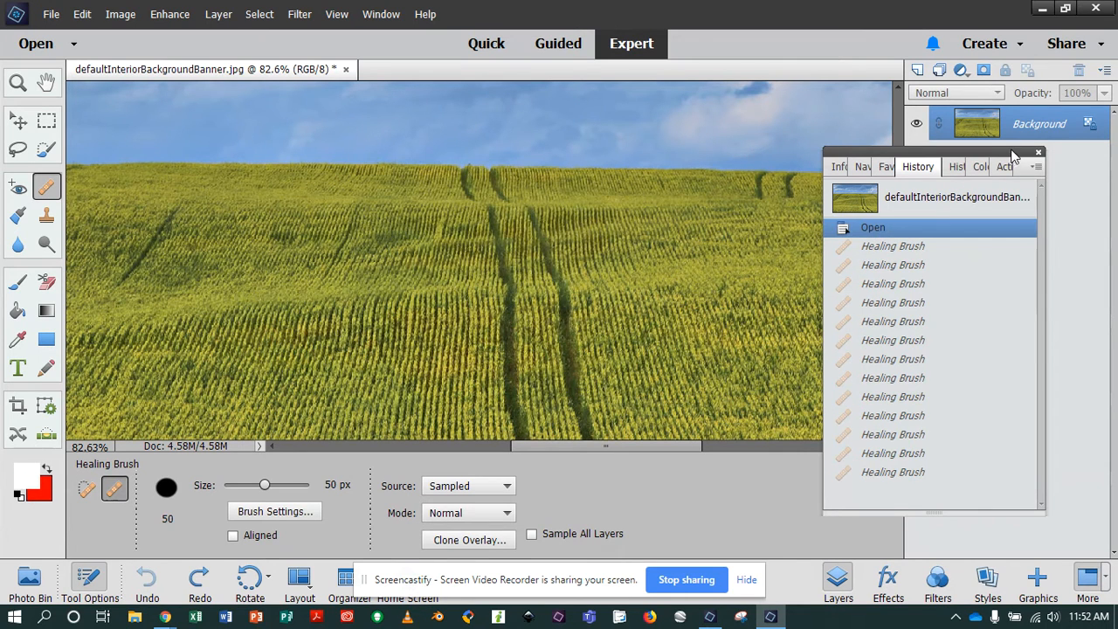
left_click_drag(1013, 154, 1072, 151)
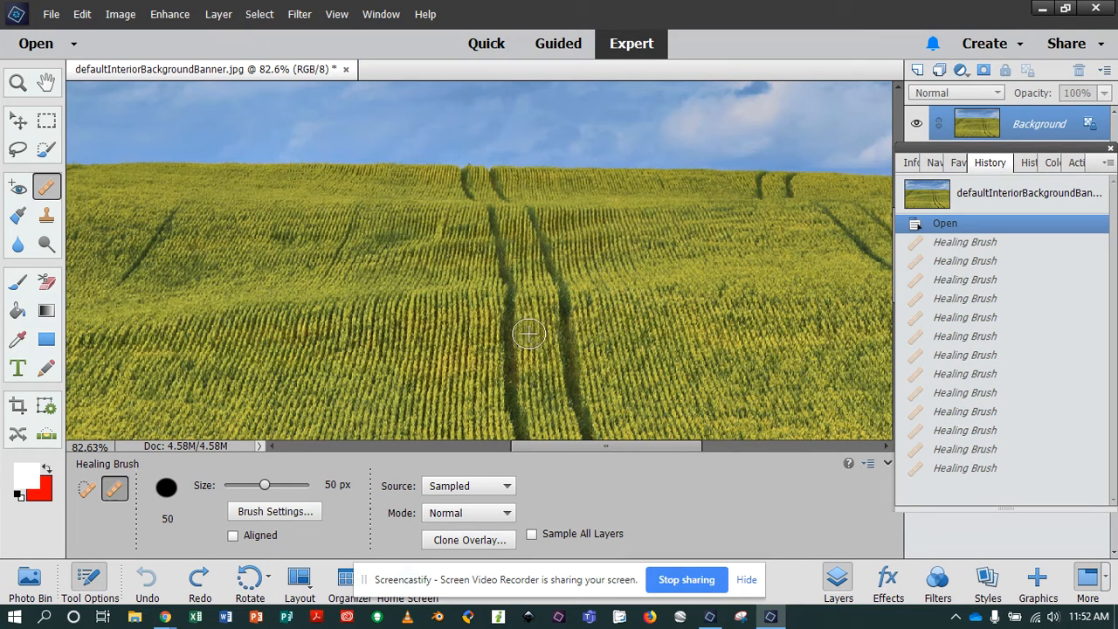
Step: Keep the Healing Brush in Normal mode, set its size to 33 px and sample crop just right of the two ridge tracks
left_click(494, 513)
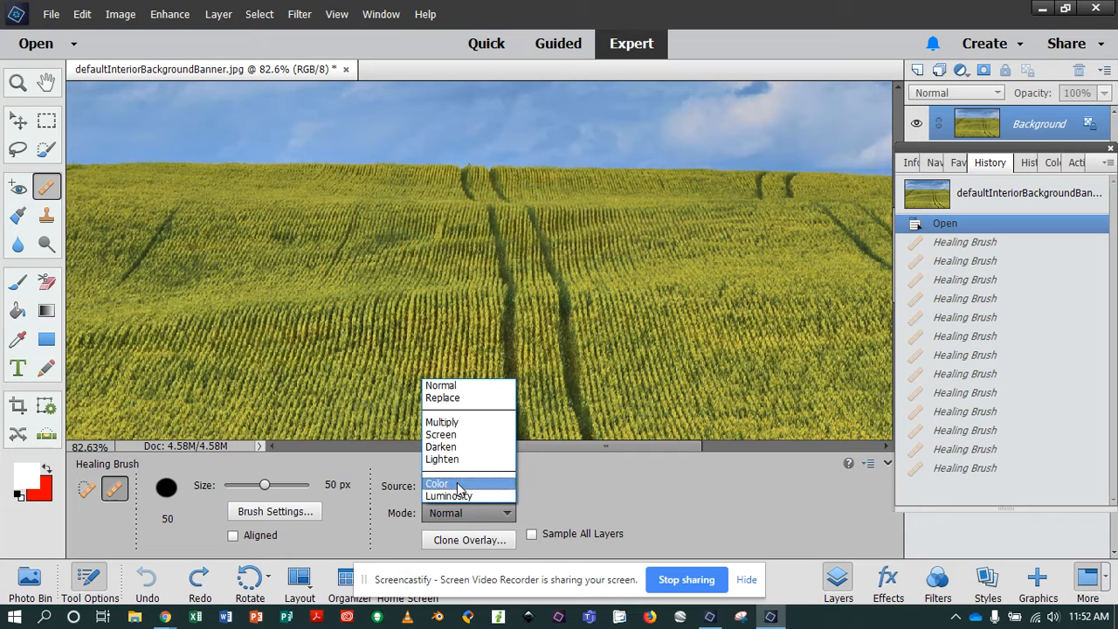
left_click(441, 386)
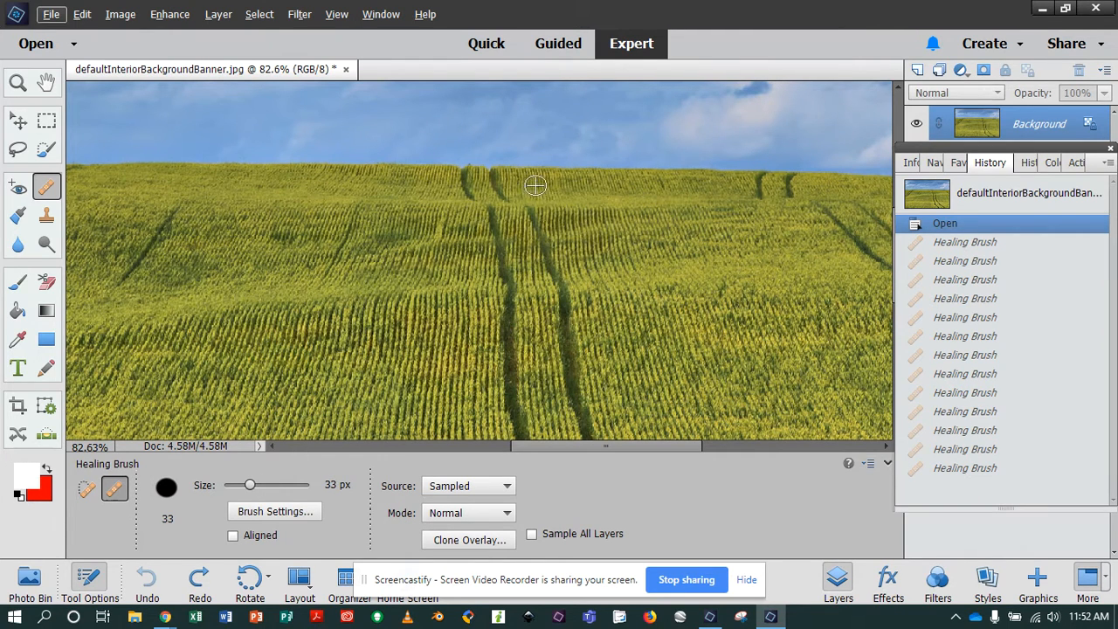
left_click(543, 184, "alt")
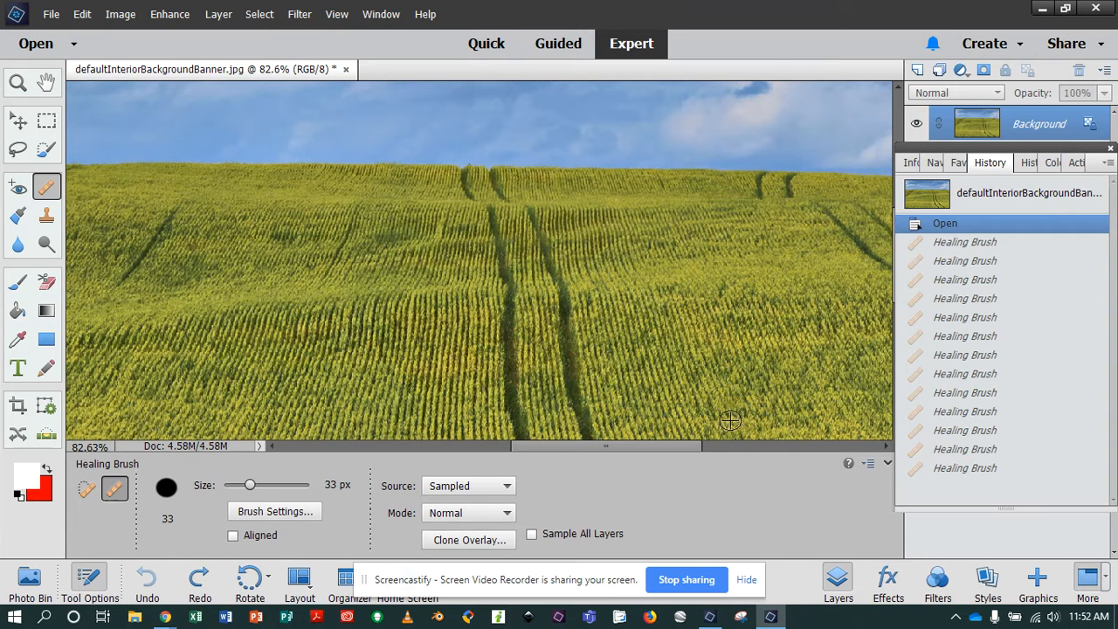
Step: Set the Healing Brush's clone overlay opacity to 100% and heal a spot on the left-hand central track with crop sampled to its left
left_click_drag(663, 448, 701, 449)
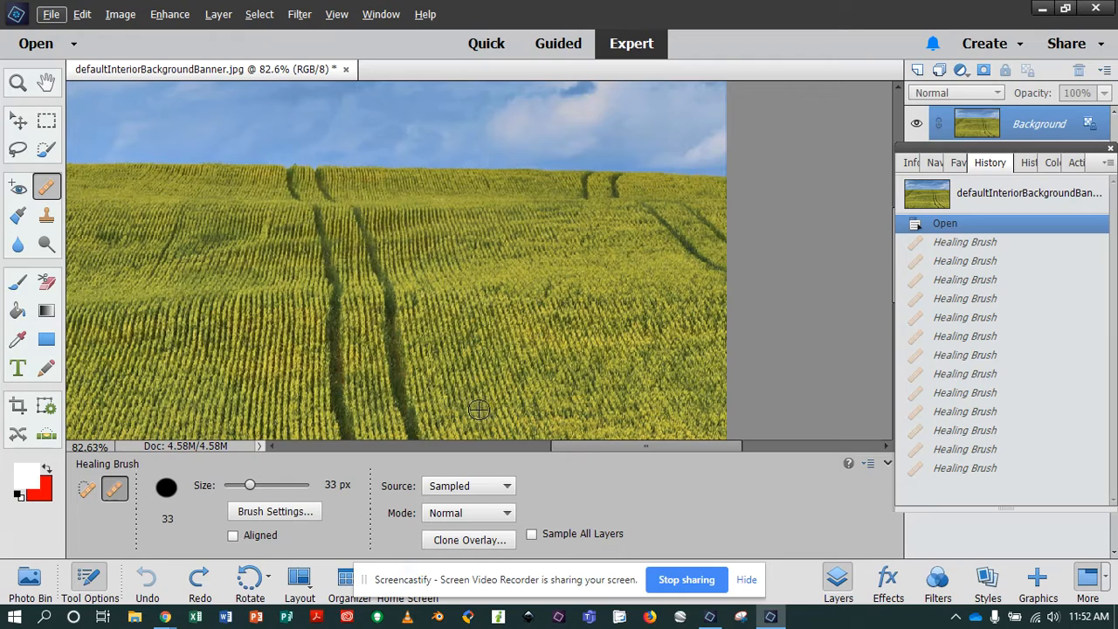
left_click_drag(589, 447, 526, 448)
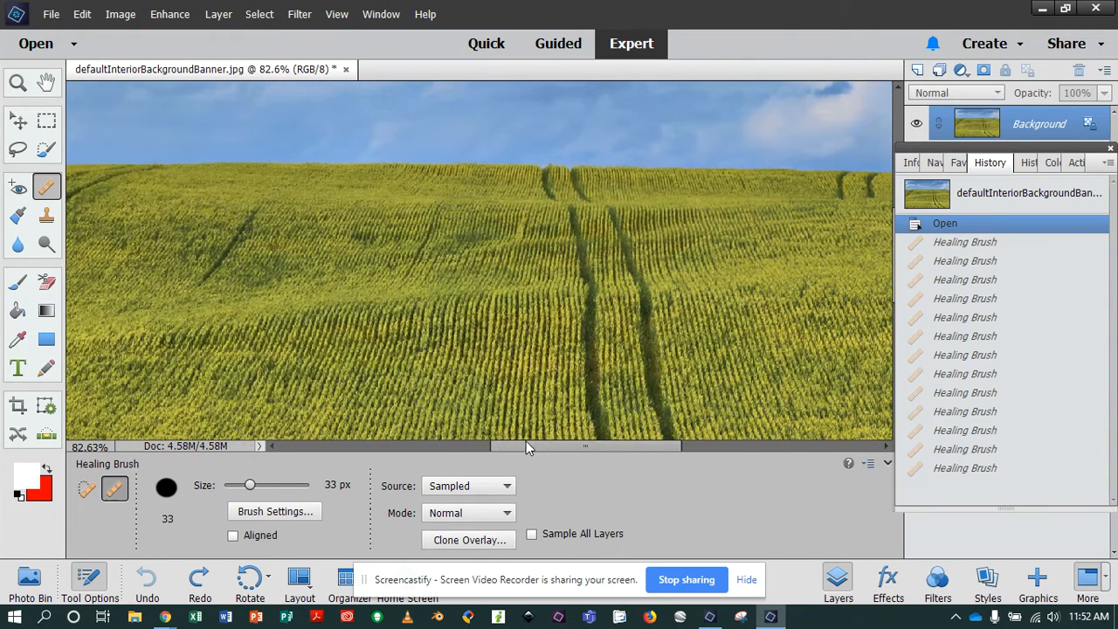
left_click(18, 84)
left_click(255, 490)
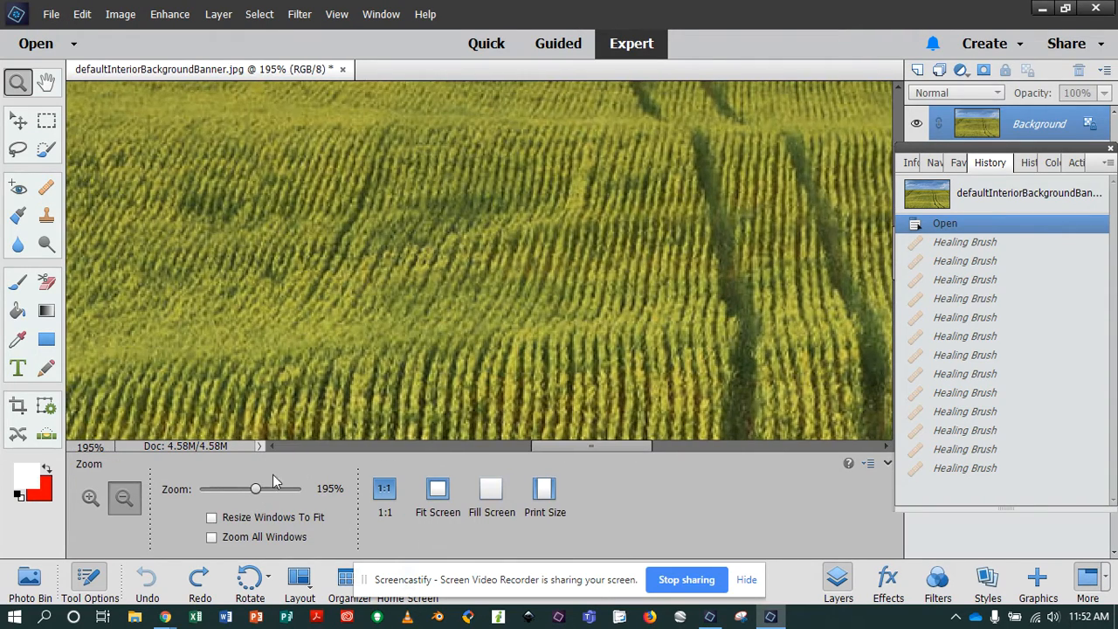
scroll(619, 357, "down", 2)
scroll(727, 326, "up", 3)
left_click_drag(565, 445, 608, 434)
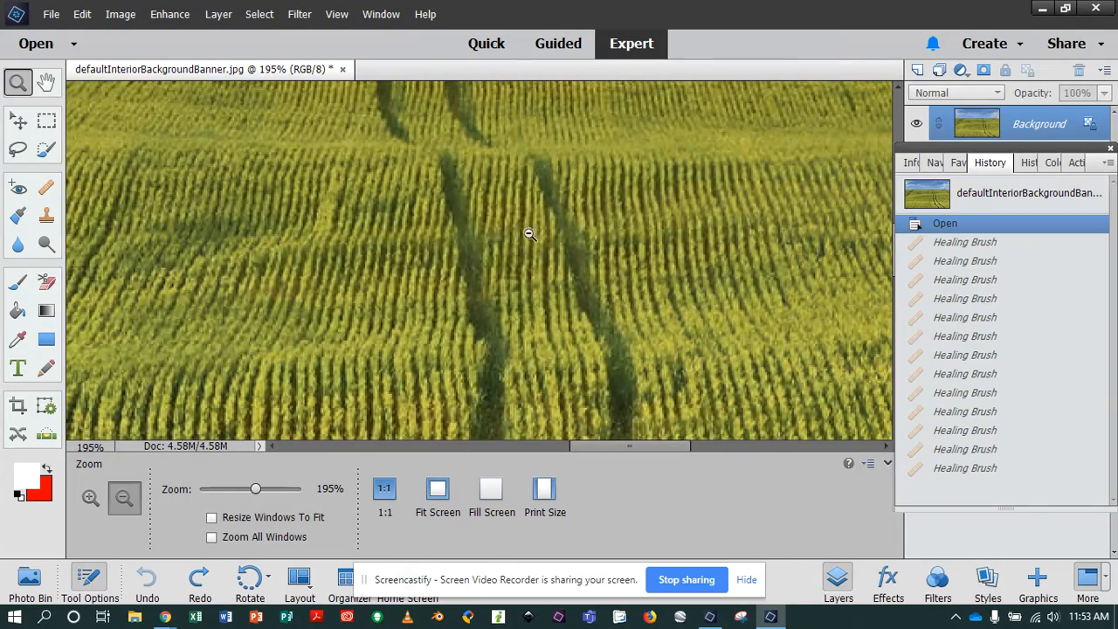
left_click(47, 187)
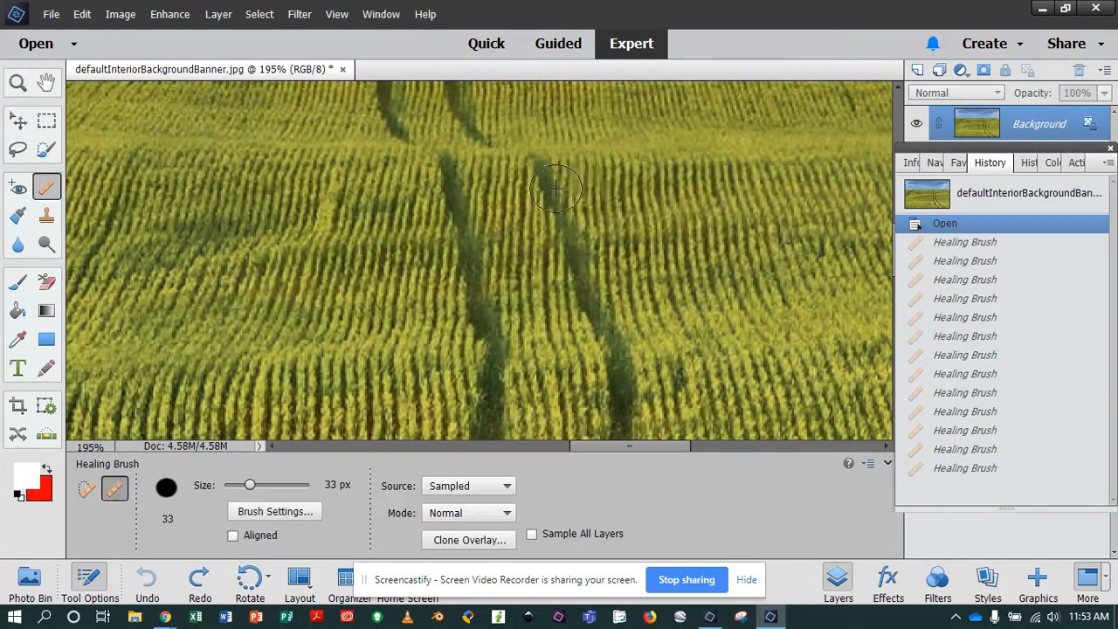
left_click(470, 539)
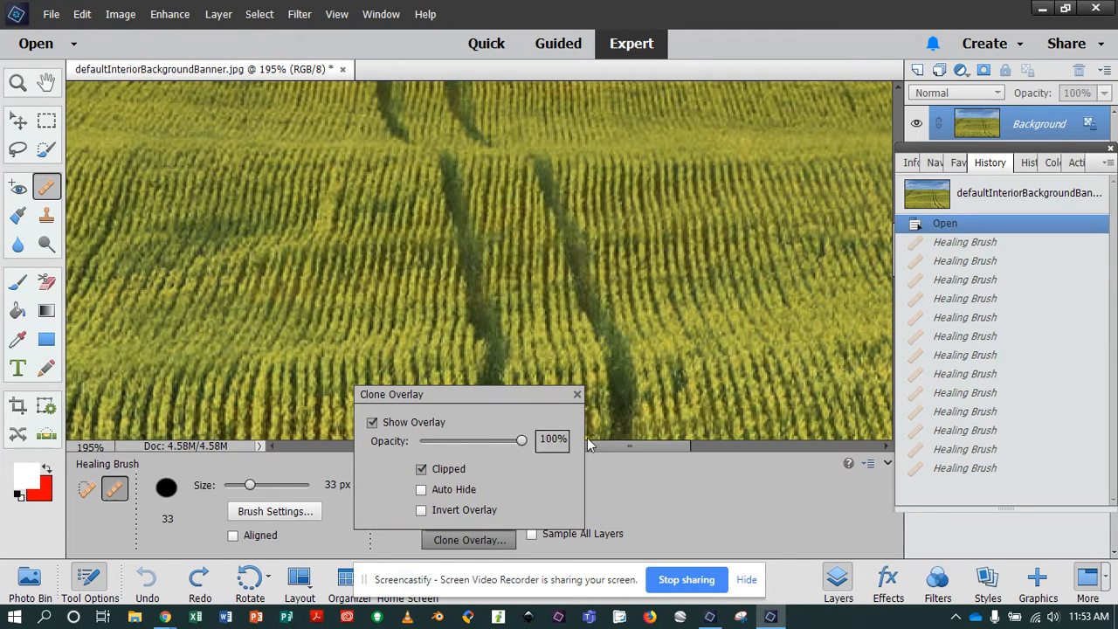
left_click(661, 477)
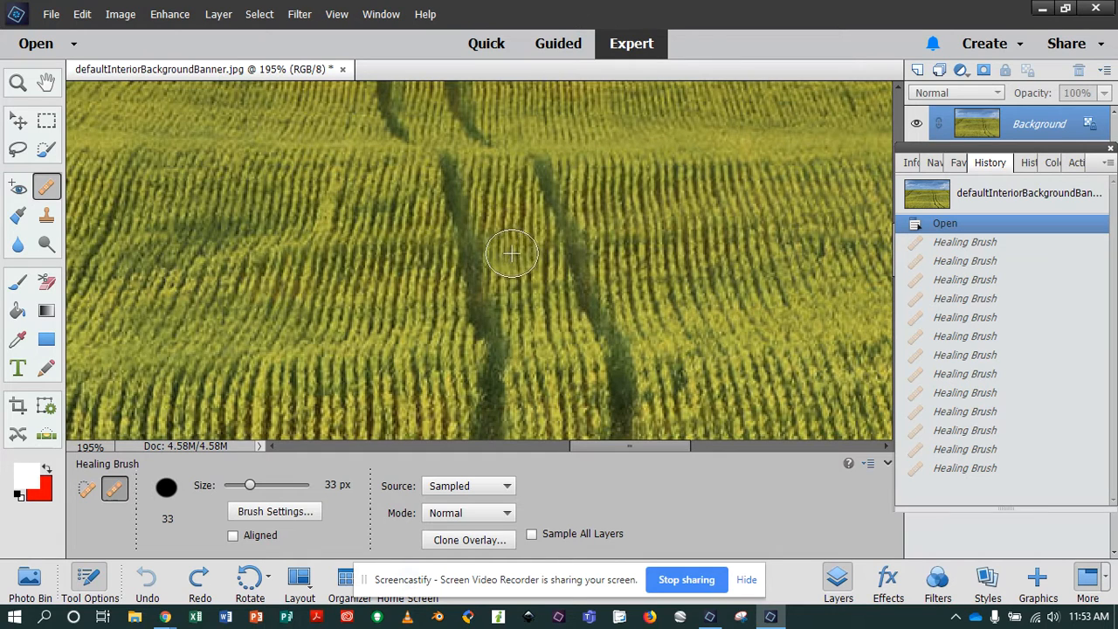
left_click(415, 213, "alt")
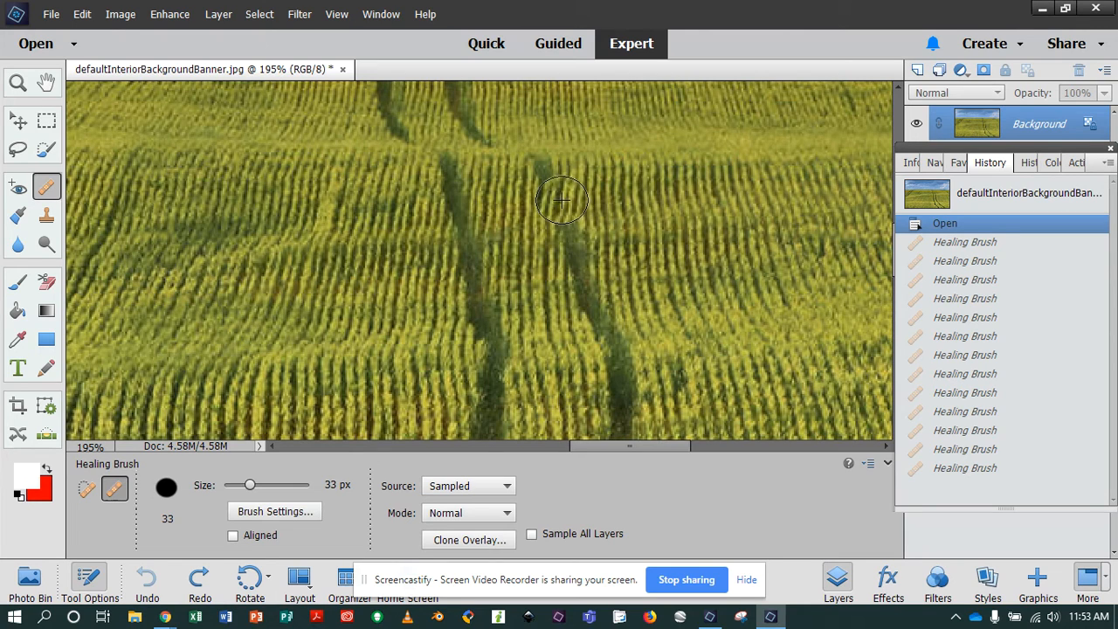
left_click(469, 228)
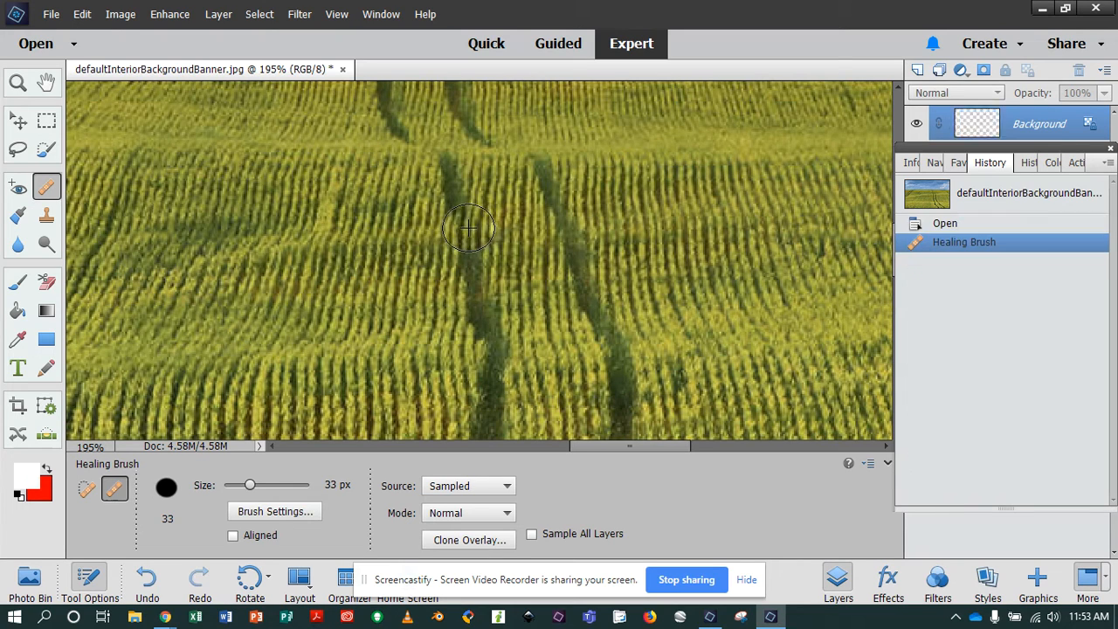
Step: Set the Healing Brush's hardness to 71% and the clone overlay opacity to 79%
left_click(290, 513)
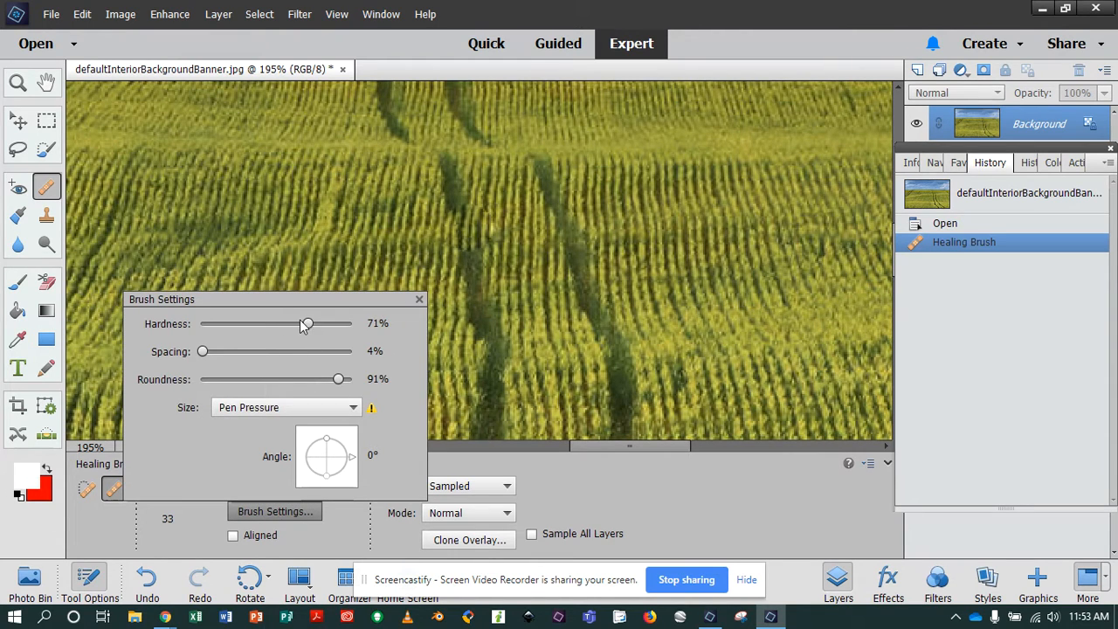
left_click(569, 468)
left_click(470, 540)
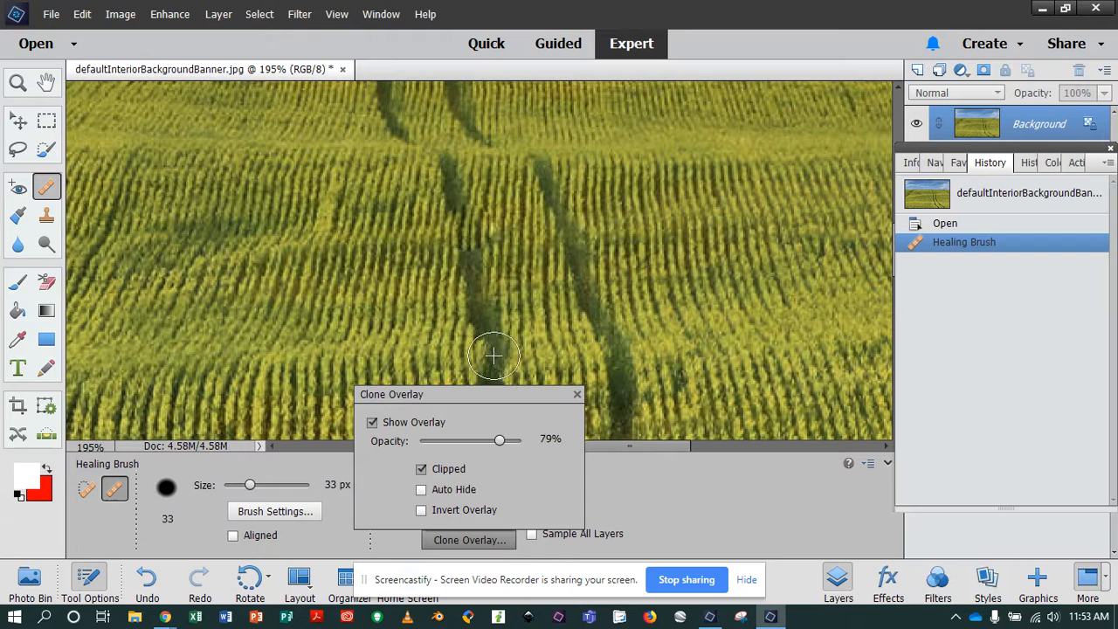
Step: Heal the upper end of the left-hand central track below the ridge, resampling crop to its left for the topmost spot
left_click(479, 182)
left_click(458, 194)
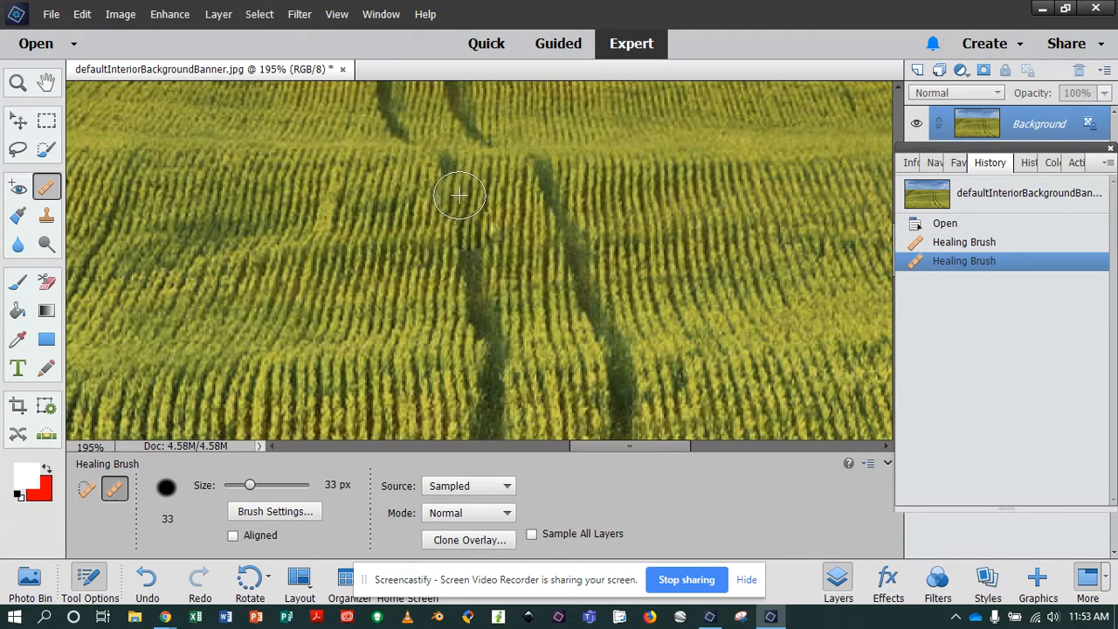
scroll(472, 234, "up", 2)
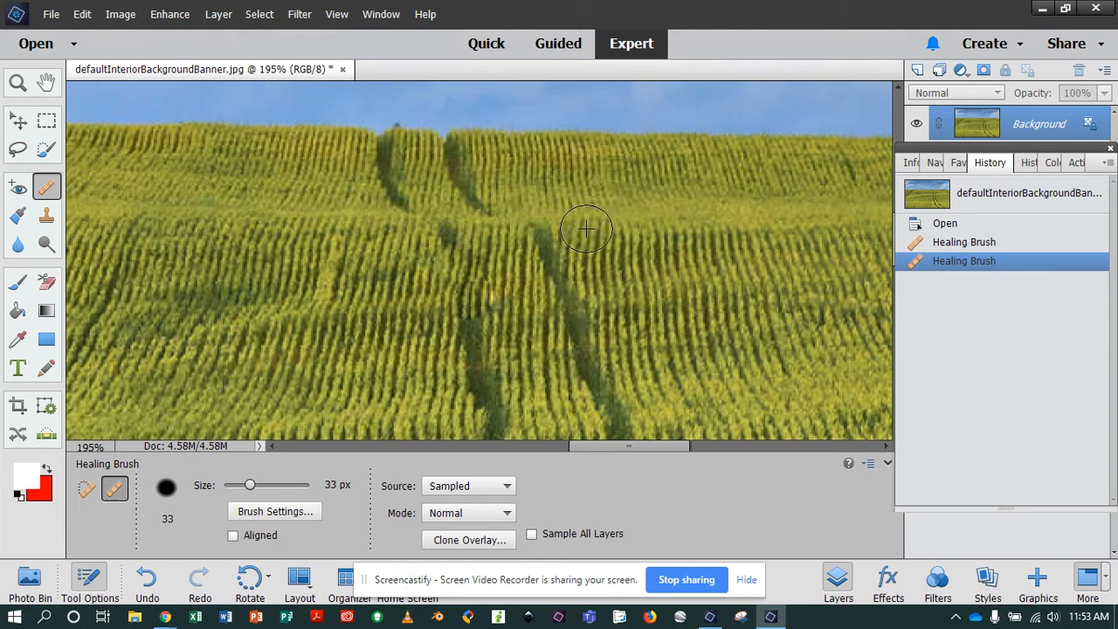
left_click(412, 231, "alt")
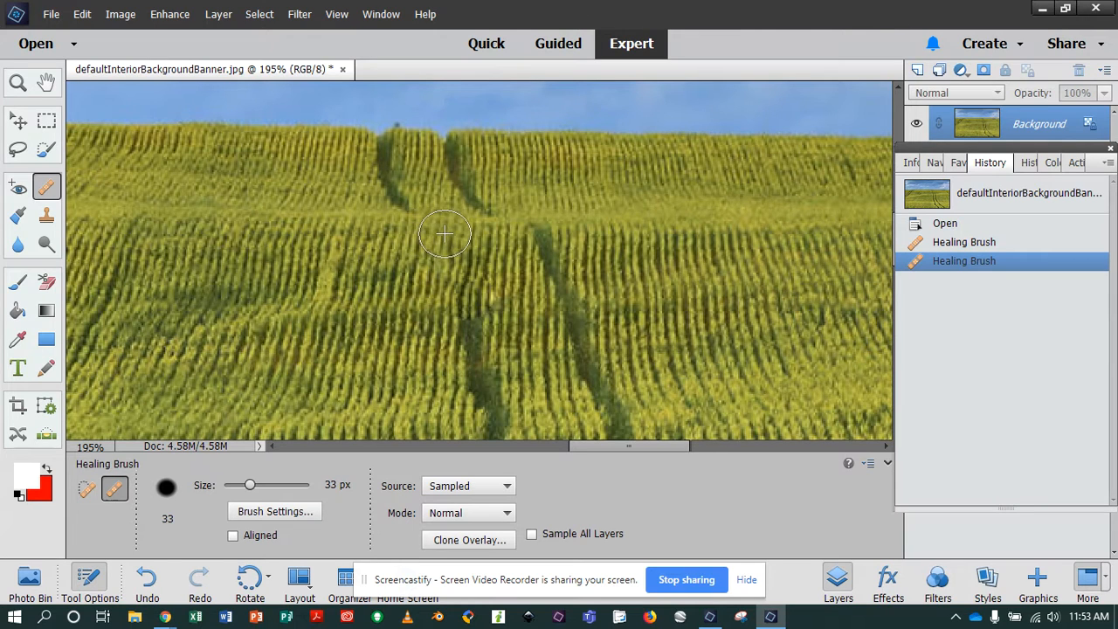
left_click(445, 234)
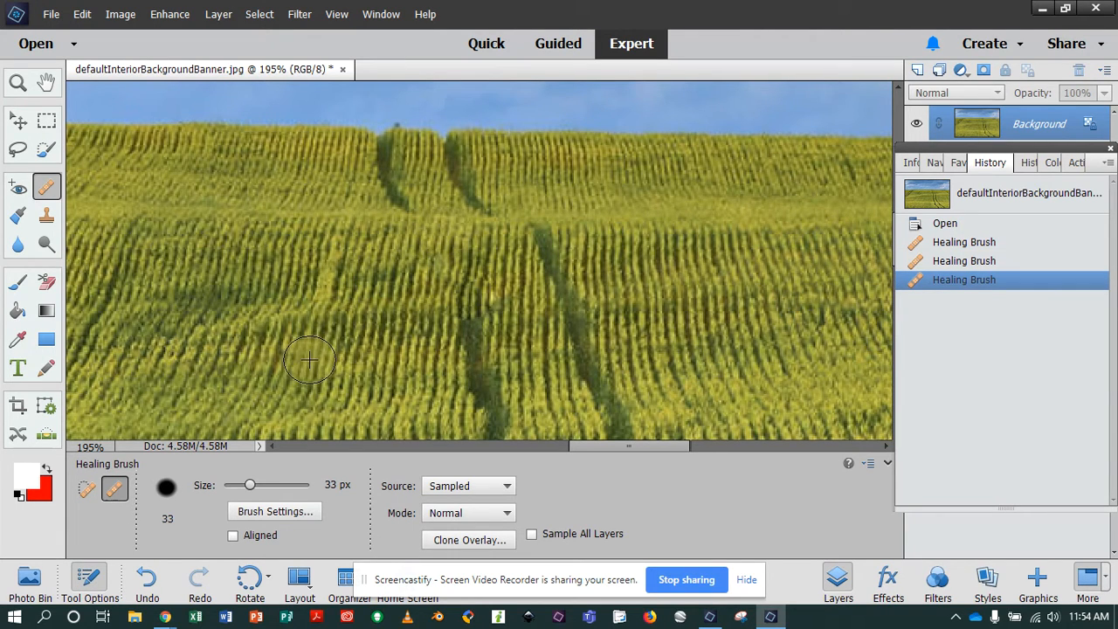
Step: Heal the base of the left-hand ridge track and the horizon ends of both ridge tracks, resampling along the horizon for the right-hand one
scroll(377, 288, "up", 2)
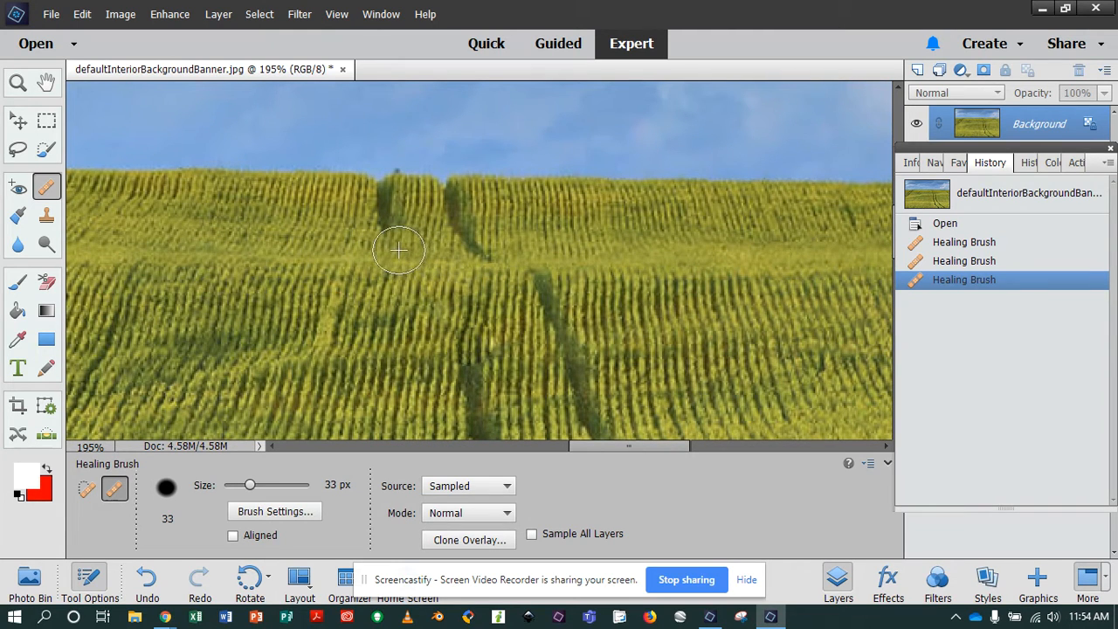
left_click(399, 251)
scroll(350, 234, "up", 2)
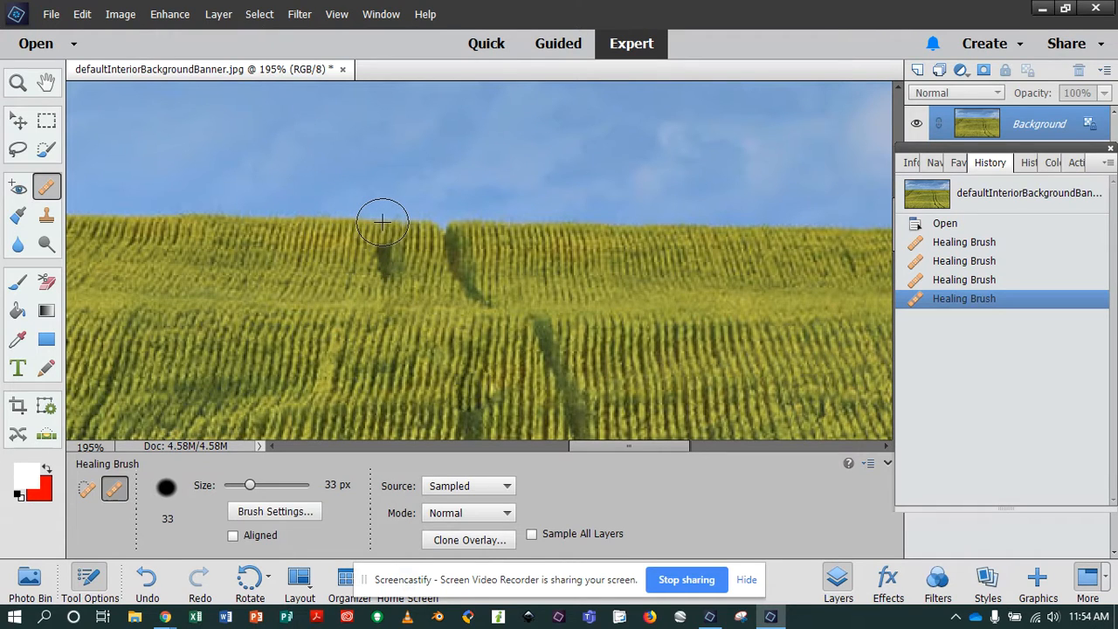
left_click(382, 223)
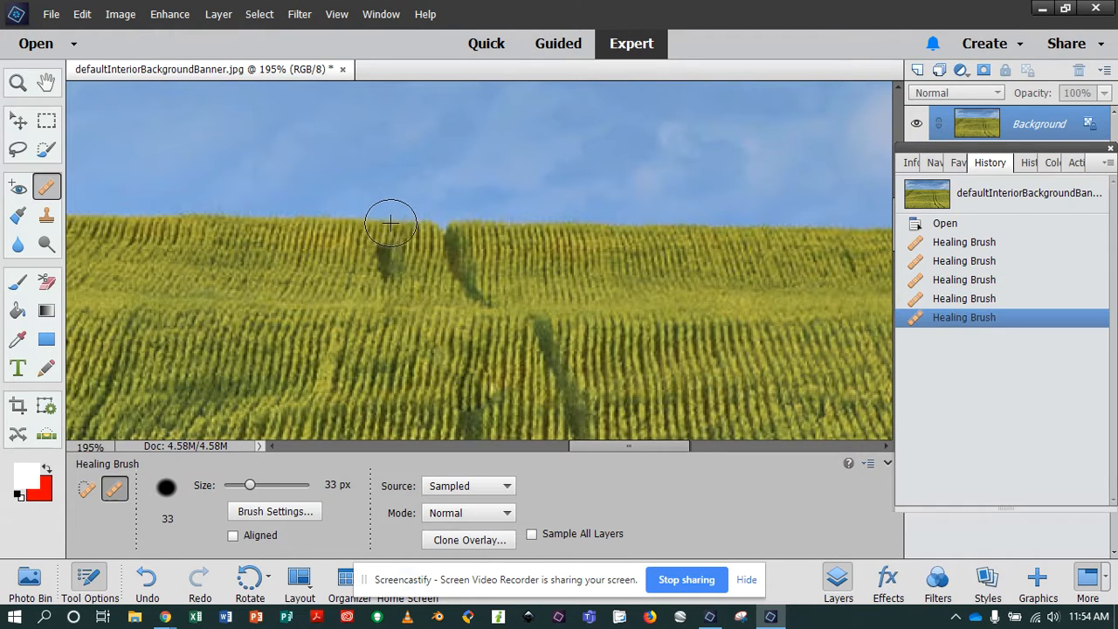
left_click(481, 224, "alt")
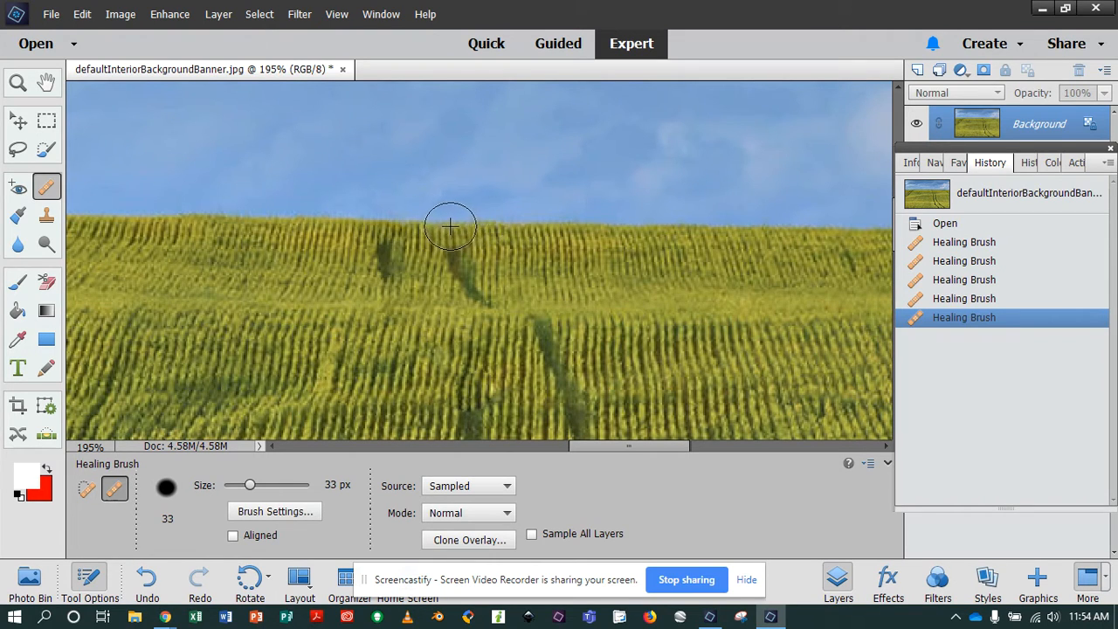
left_click(450, 226)
Step: Heal the remaining parts of both ridge tracks with crop sampled to the left of the left-hand track
scroll(450, 257, "down", 1)
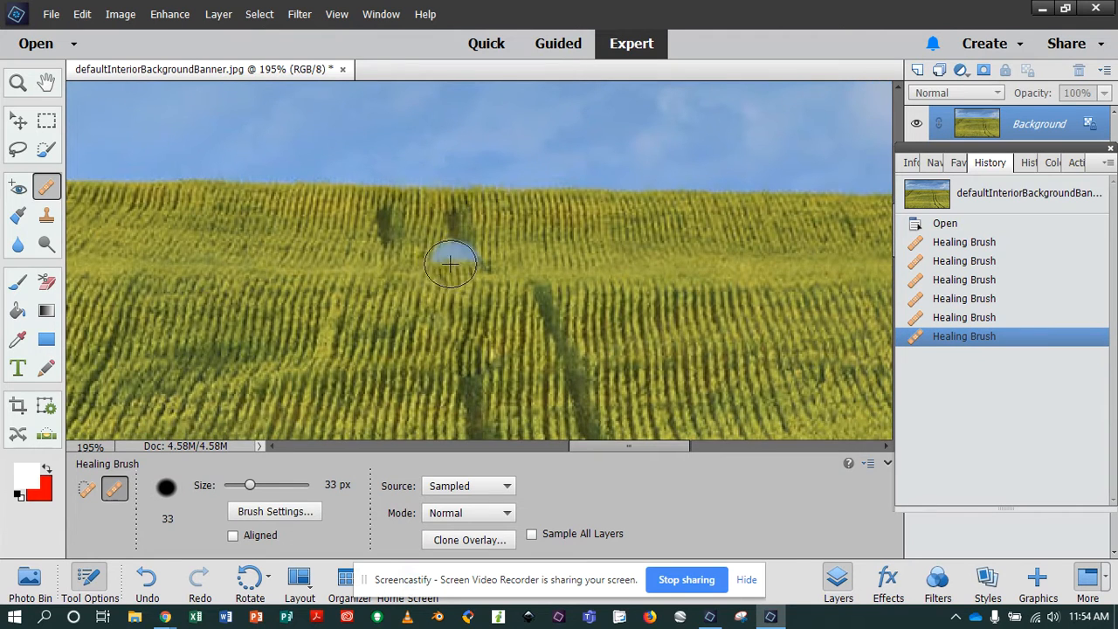
left_click(347, 228, "alt")
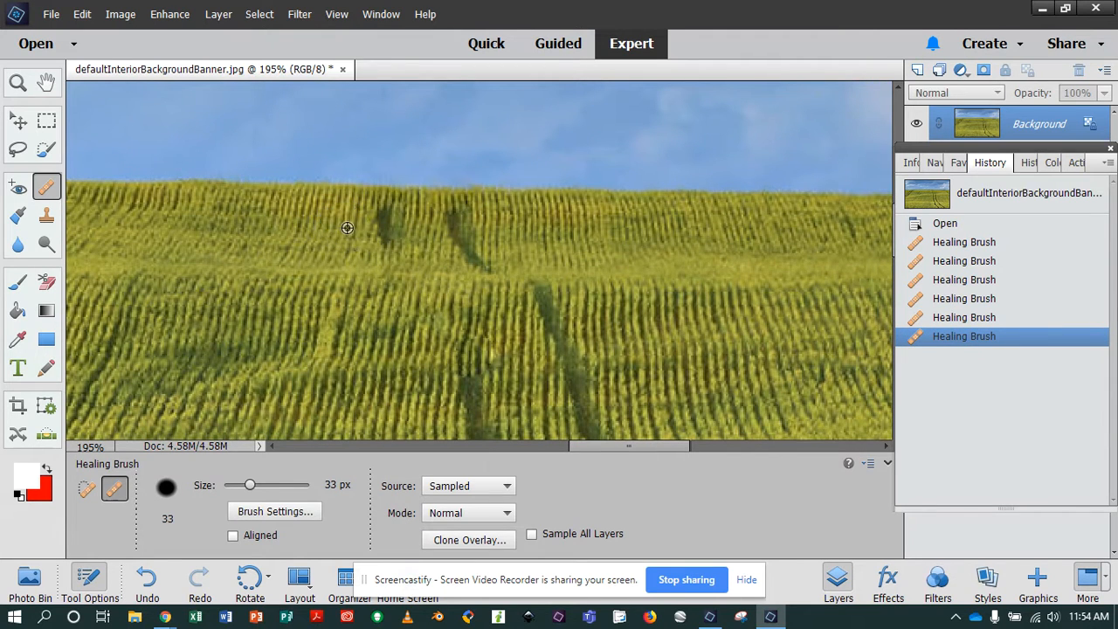
left_click(392, 225)
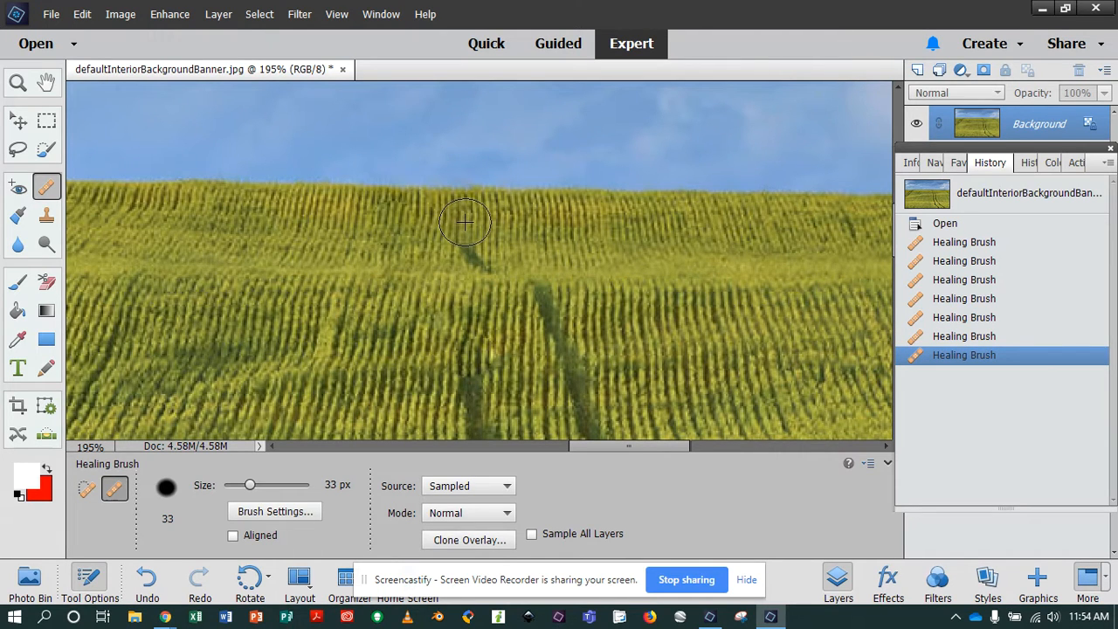
left_click(465, 224)
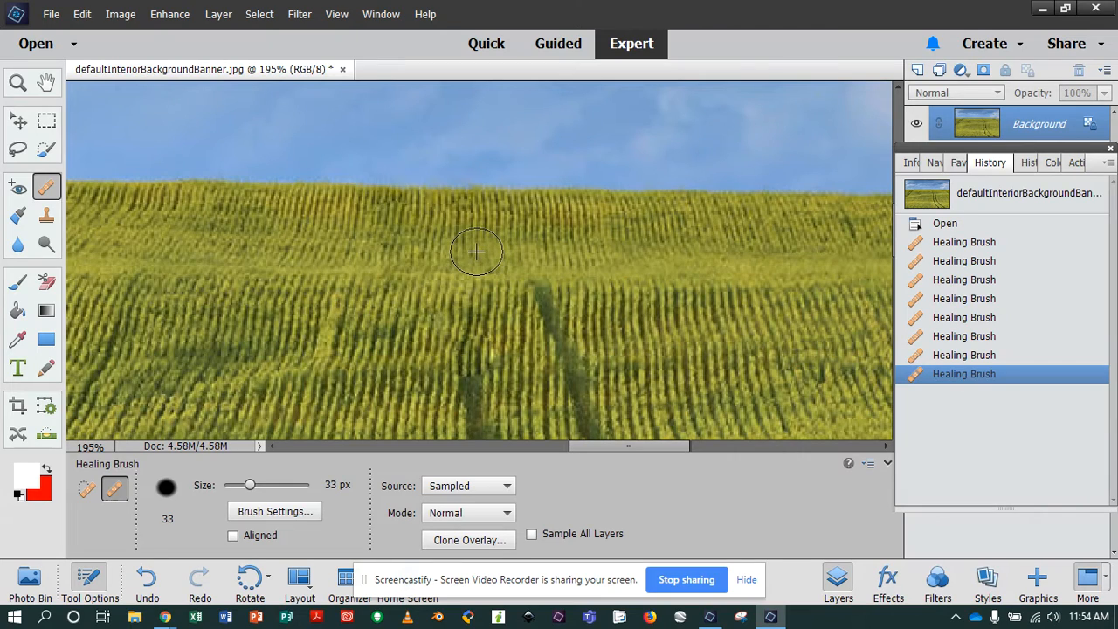
left_click(476, 253)
Step: Zoom out to the whole photo and examine how the healed ridge area blends with the surrounding crop
scroll(534, 238, "down", 5)
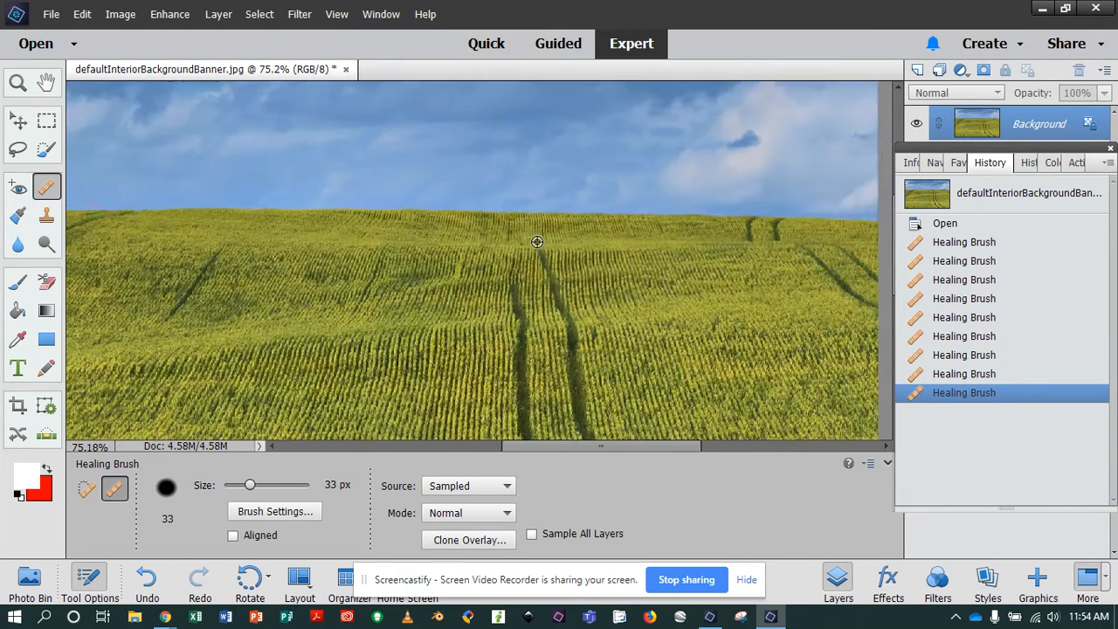
scroll(537, 242, "down", 2)
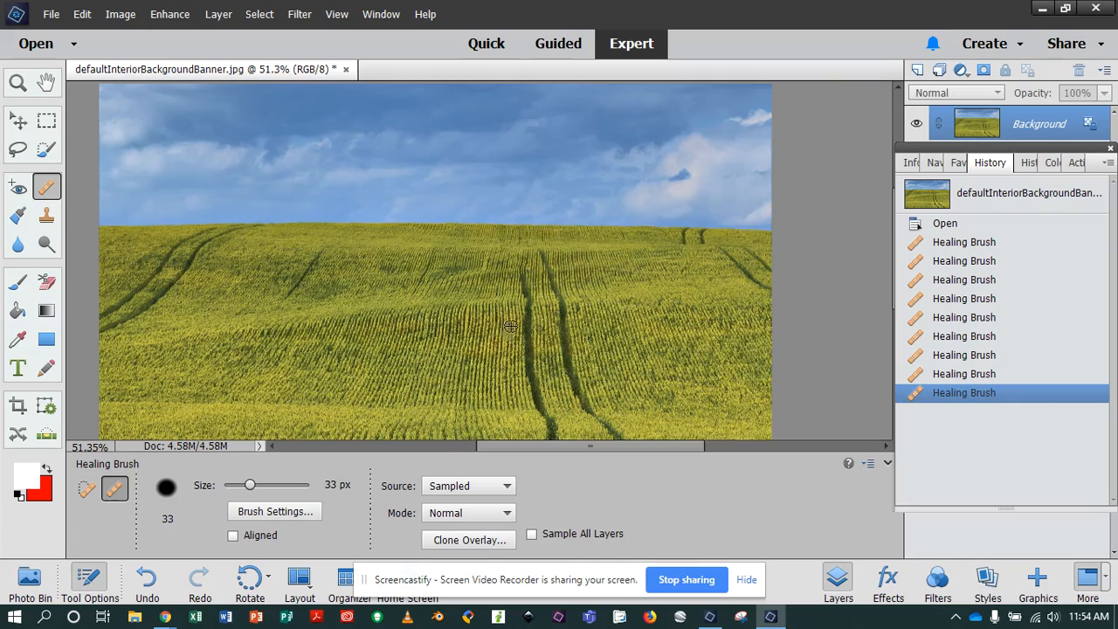
scroll(510, 326, "up", 4)
scroll(543, 255, "down", 5)
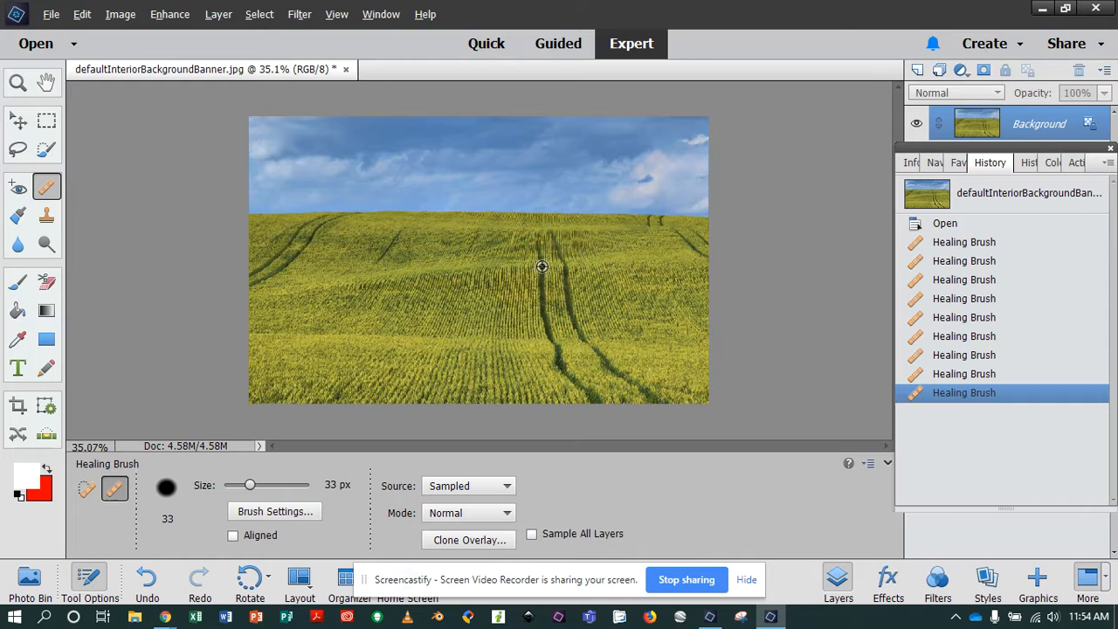
key("alt")
left_click(121, 14)
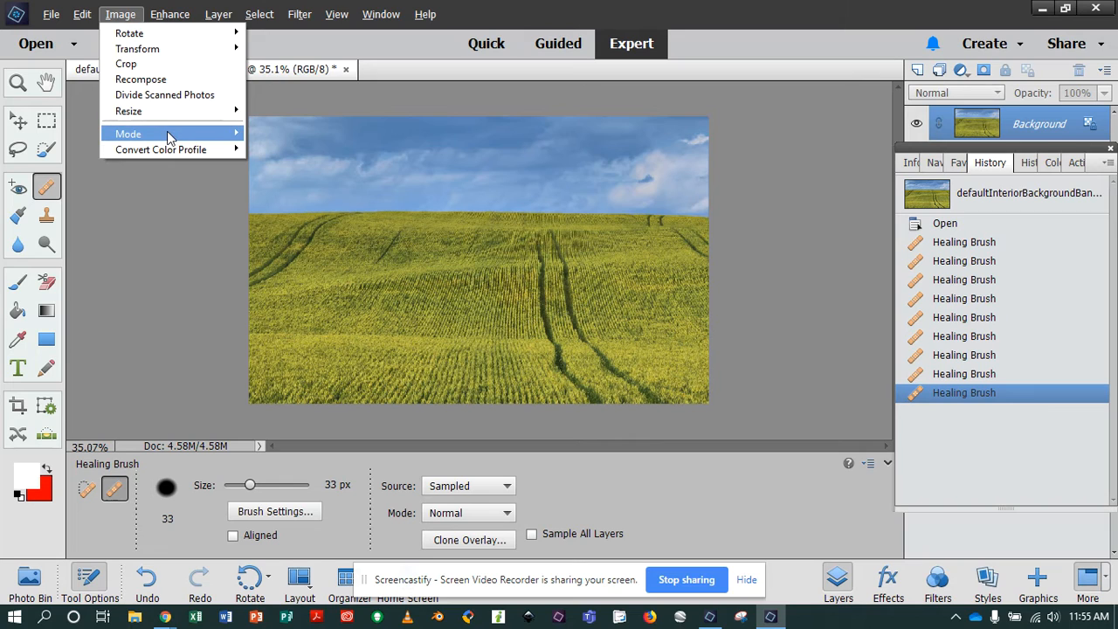
mouse_move(171, 138)
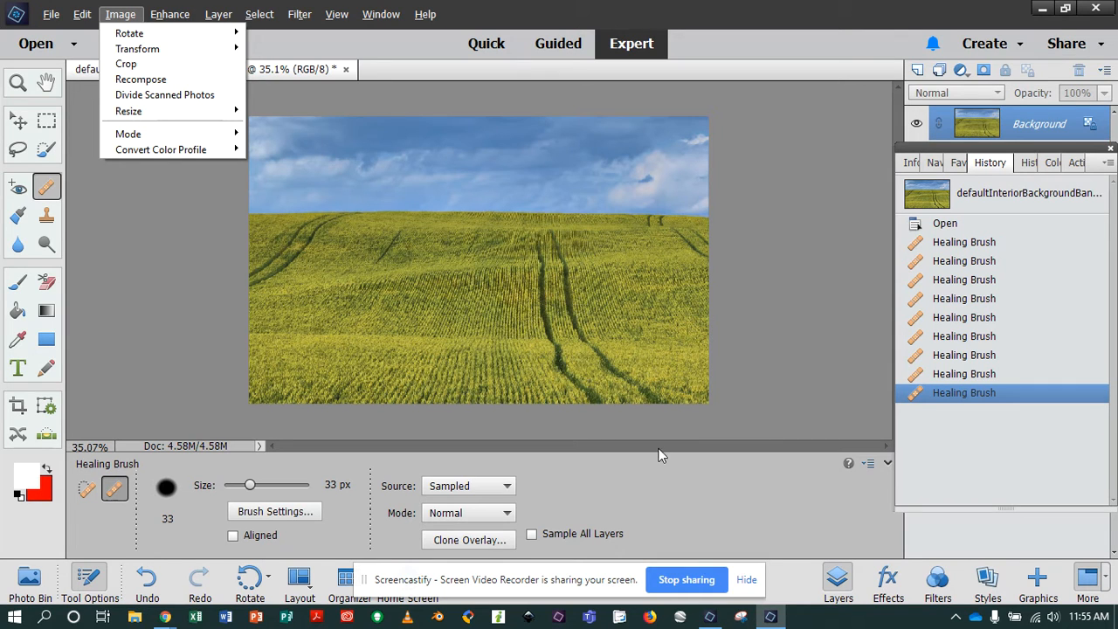
Step: Set the Healing Brush source to Pattern and choose the pink textured pattern from the Default set
left_click(505, 516)
left_click(505, 514)
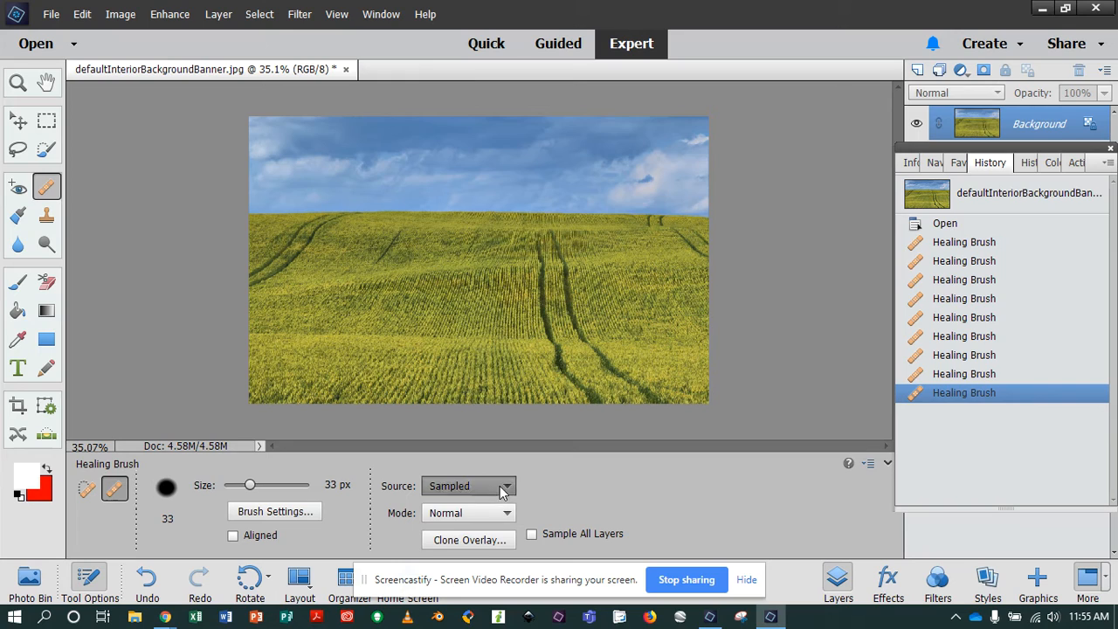
left_click(502, 493)
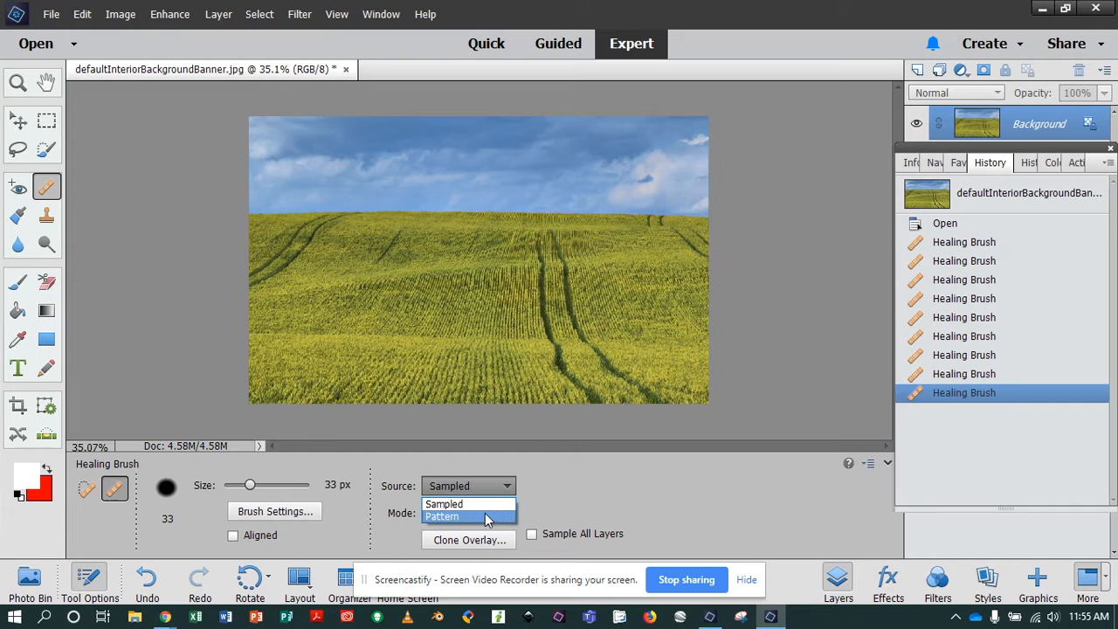
left_click(487, 519)
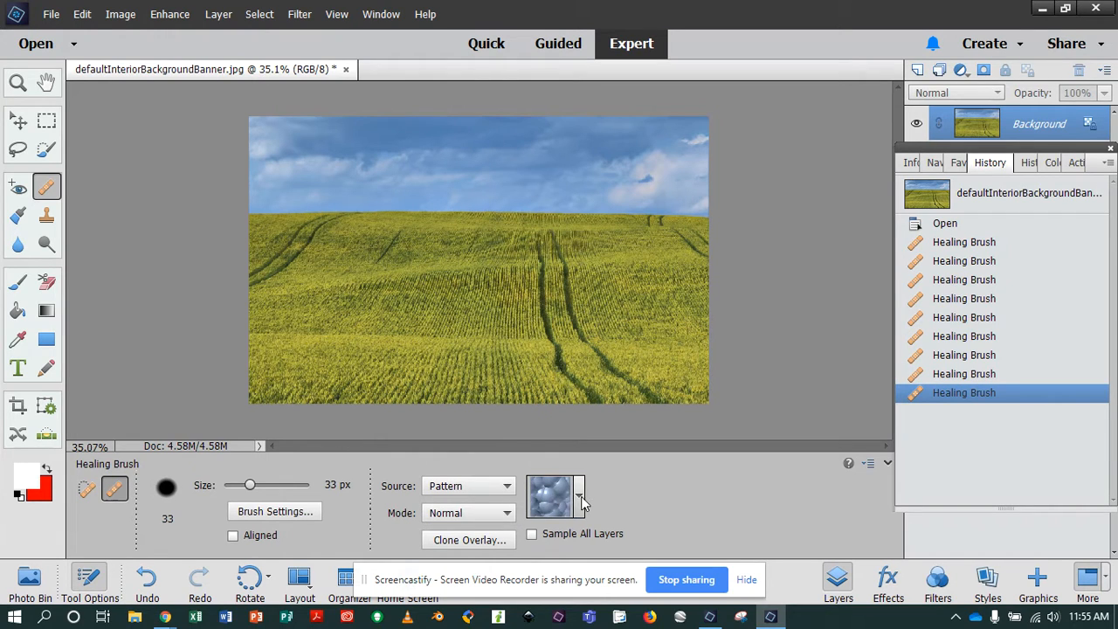
left_click(580, 497)
scroll(566, 423, "down", 3)
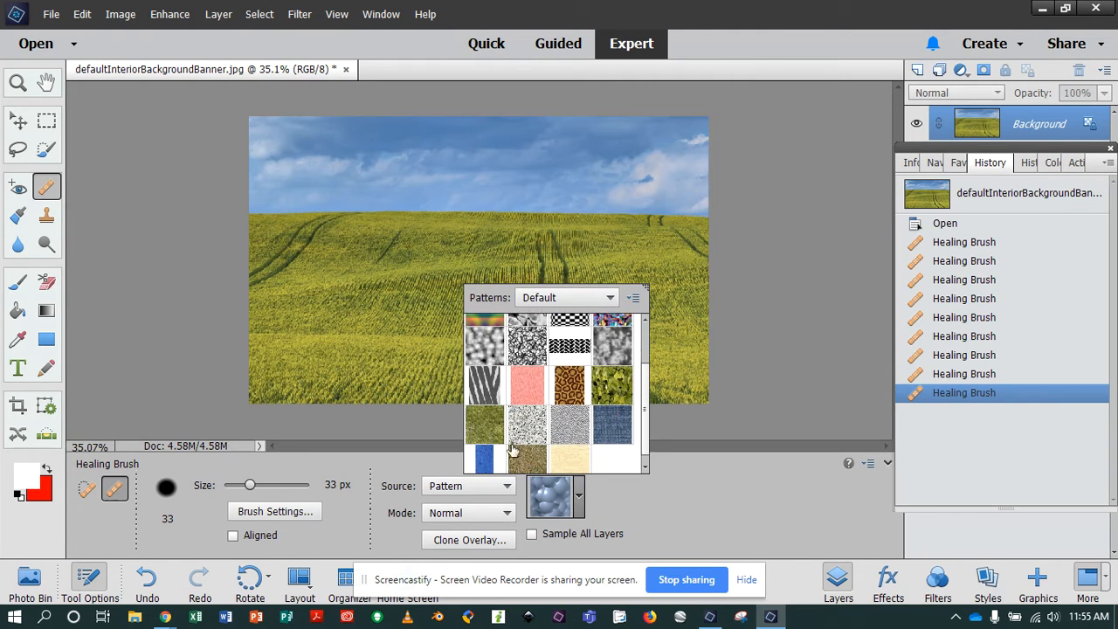
scroll(514, 450, "down", 1)
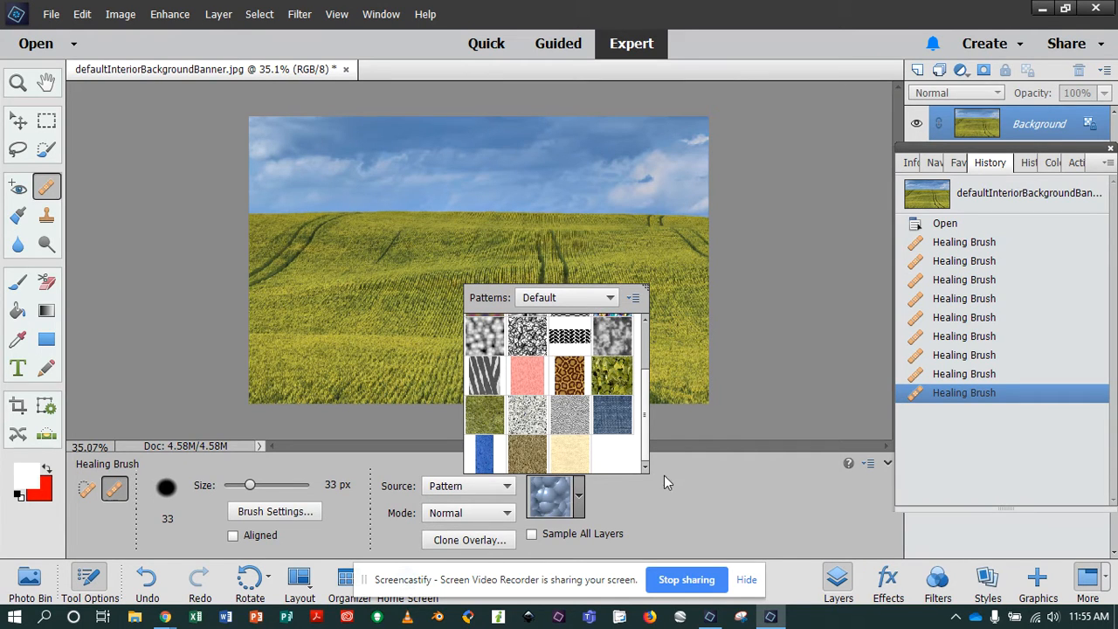
left_click(525, 380)
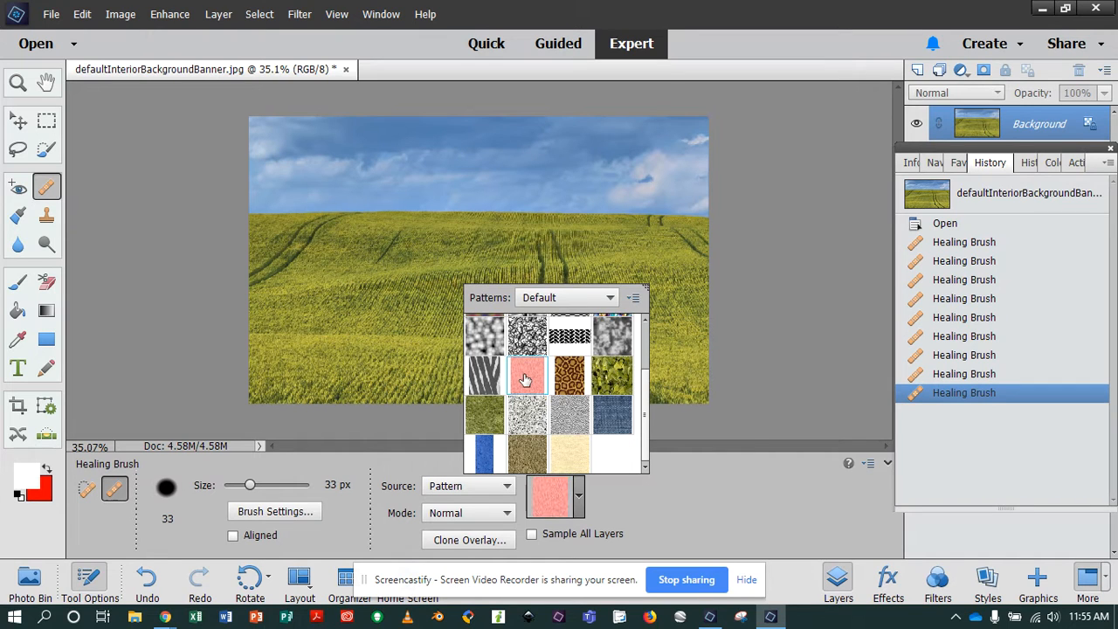
left_click(356, 470)
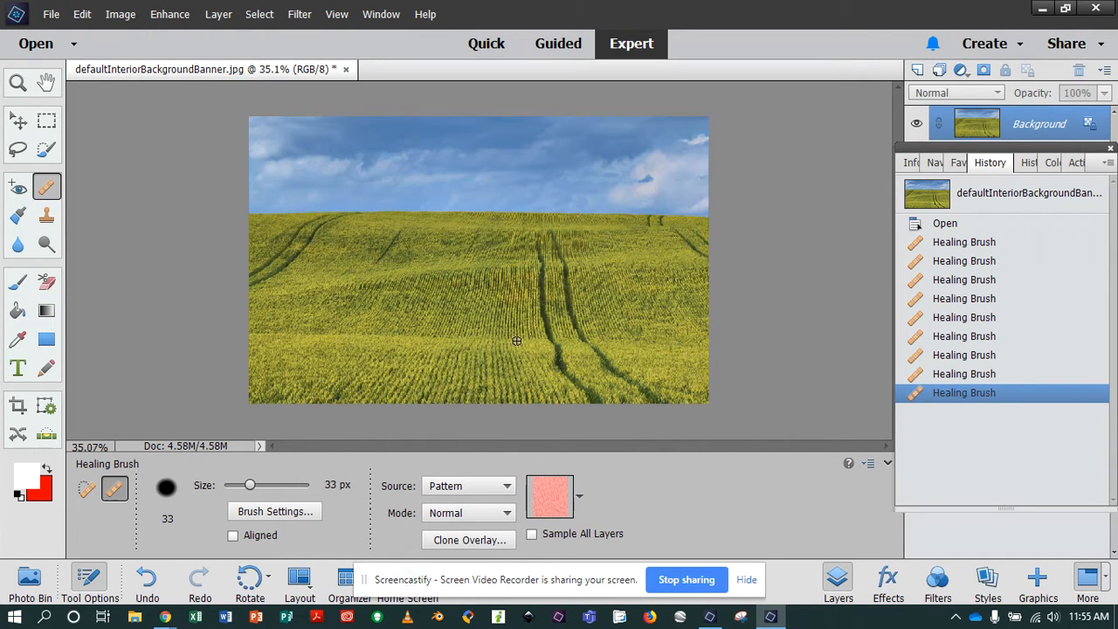
Step: Enlarge the Healing Brush to 100 px
key("bracketright")
key("bracketright")
key("bracketright")
key("bracketright")
key("bracketright")
key("bracketright")
key("bracketright")
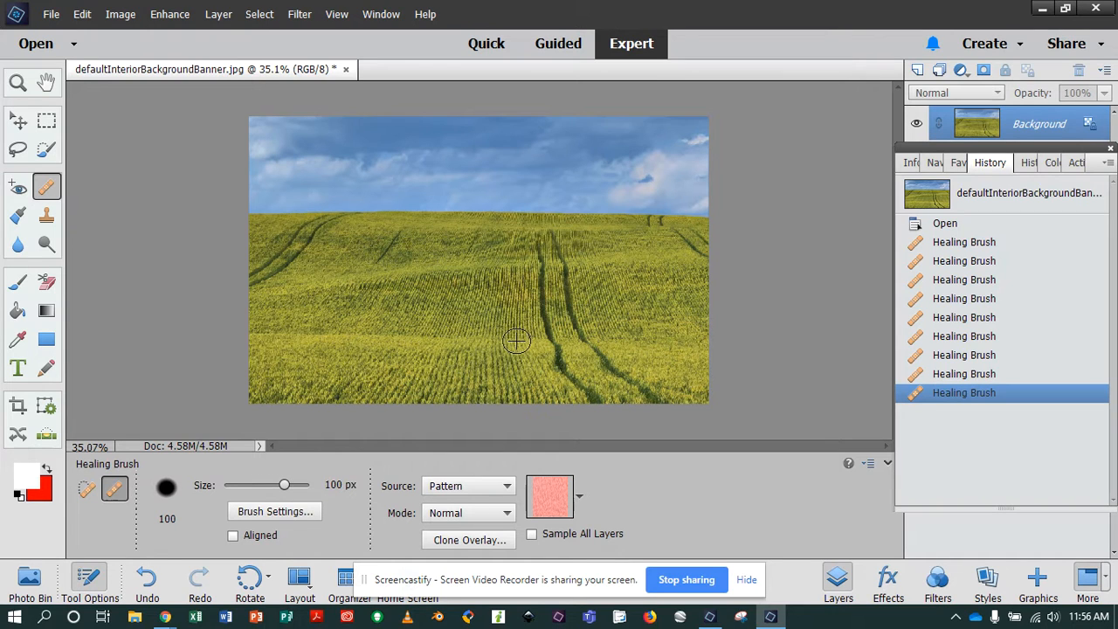
Step: Try healing the upper part of the left-hand central track with the pink pattern
mouse_move(515, 342)
left_mouse_down()
mouse_move(526, 272)
mouse_move(539, 283)
left_mouse_up()
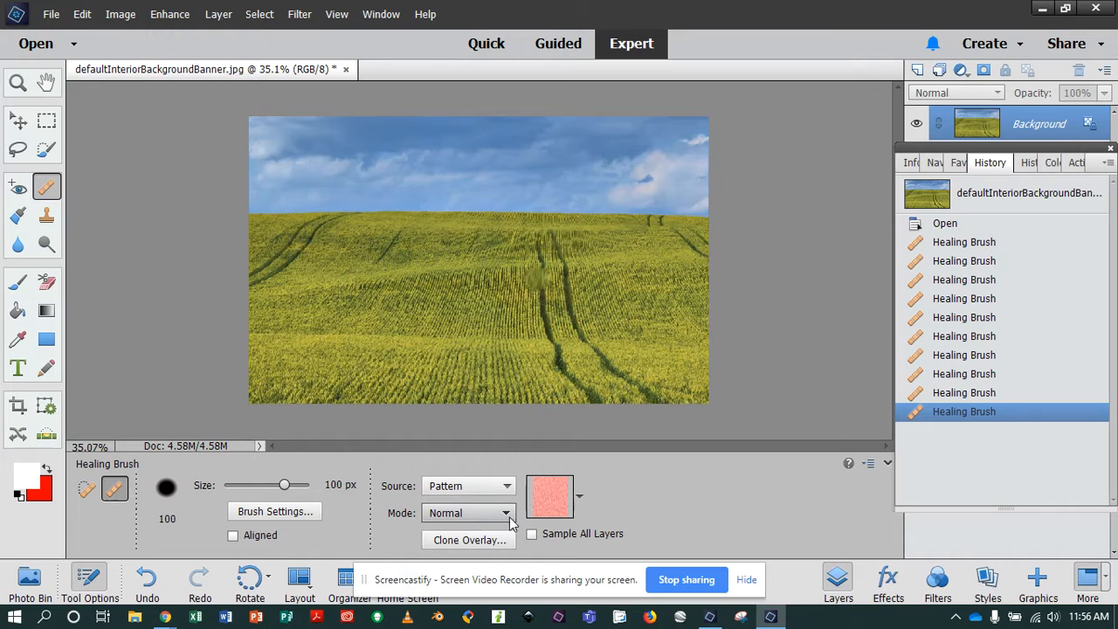
left_click(531, 278)
left_click(541, 278)
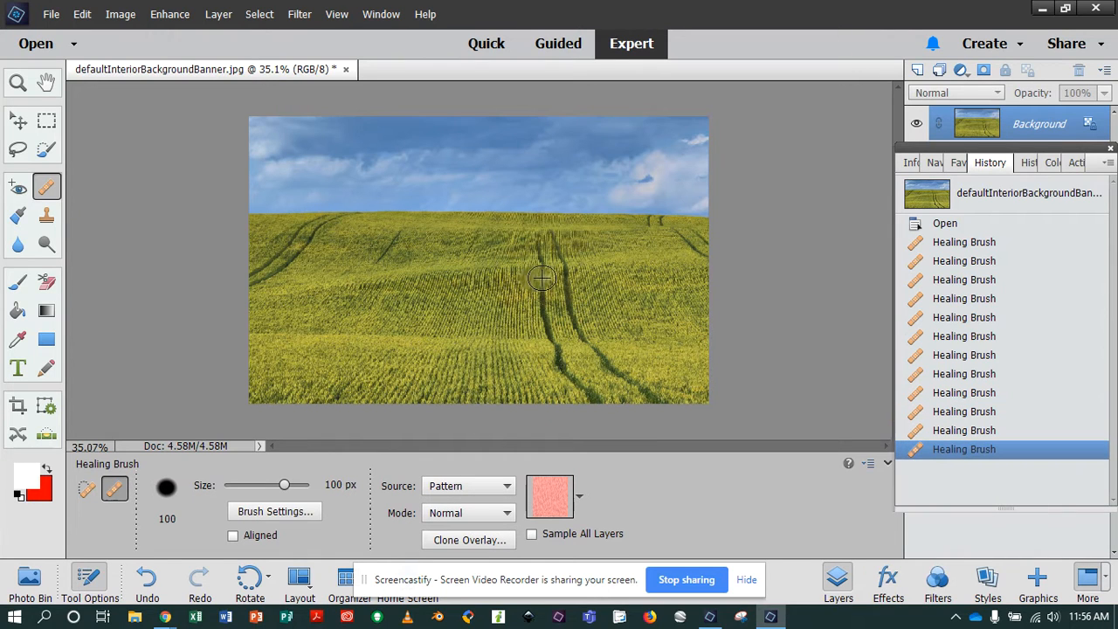
Step: Switch to the grey blurred-blob pattern and dab it down the left-hand central track from its upper end to below mid-field
left_click(579, 494)
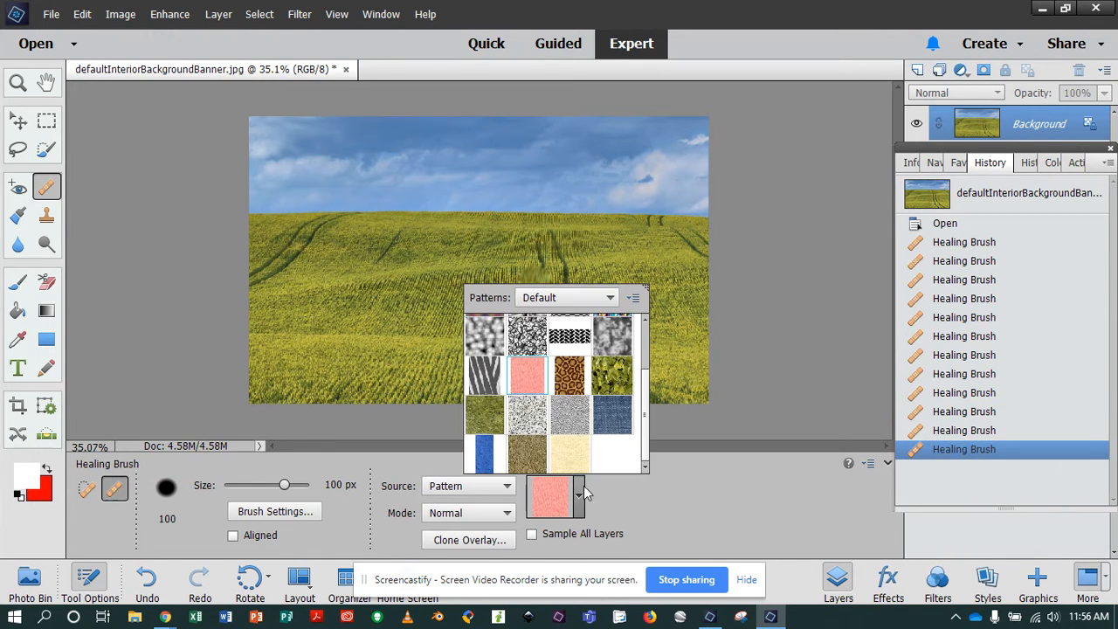
left_click(621, 373)
left_click(611, 341)
left_click(485, 336)
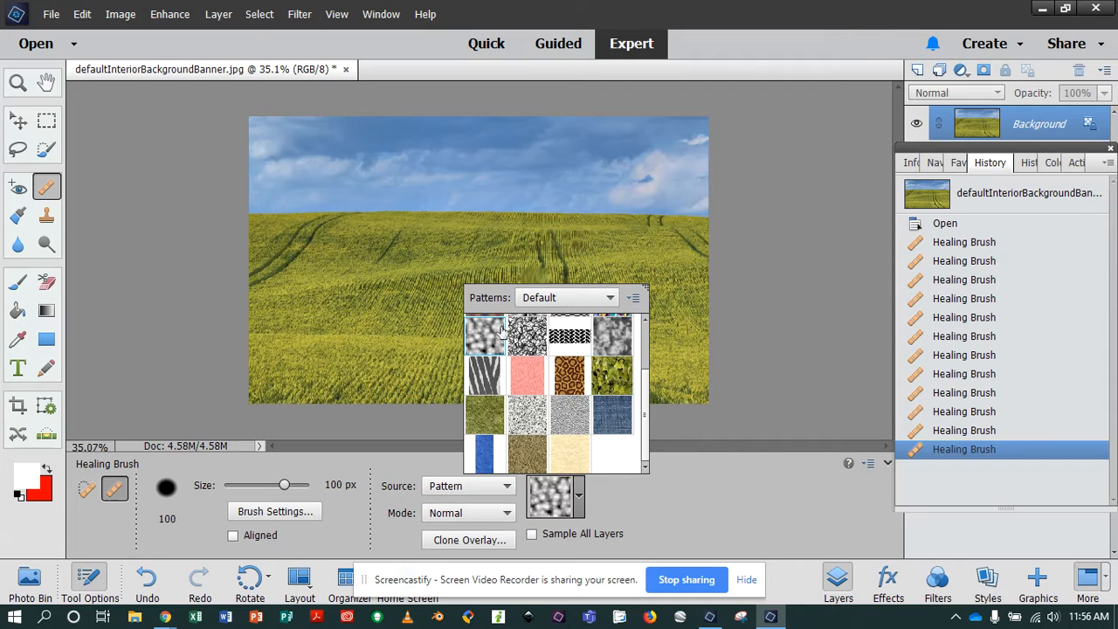
left_click(536, 251)
left_click(535, 264)
left_click(537, 278)
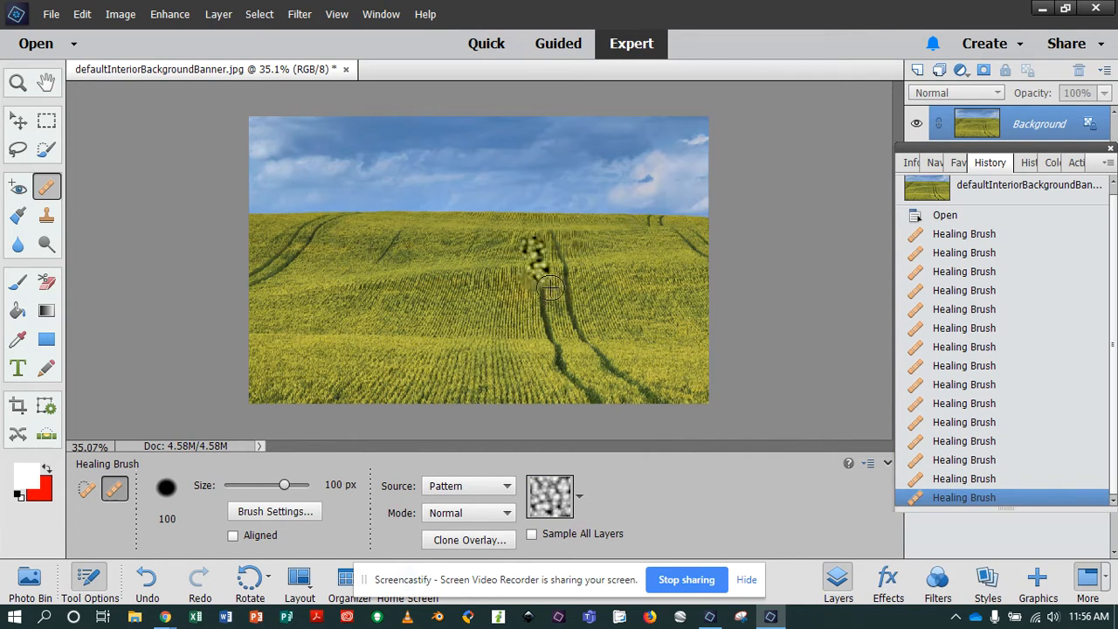
left_click(542, 297)
left_click(543, 304)
left_click(547, 322)
left_click(557, 343)
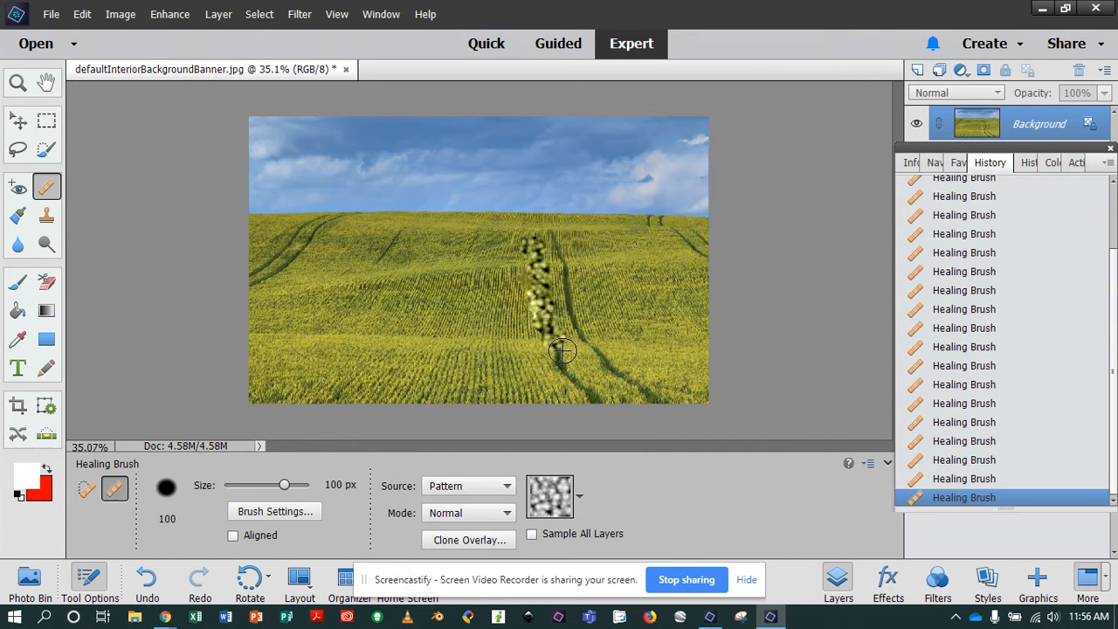
left_click(566, 350)
Step: Dab the blob pattern across the upper ends of the central tracks and paint it down the right-hand track to the photo's lower edge
left_click(502, 249)
left_click(529, 249)
left_click(544, 249)
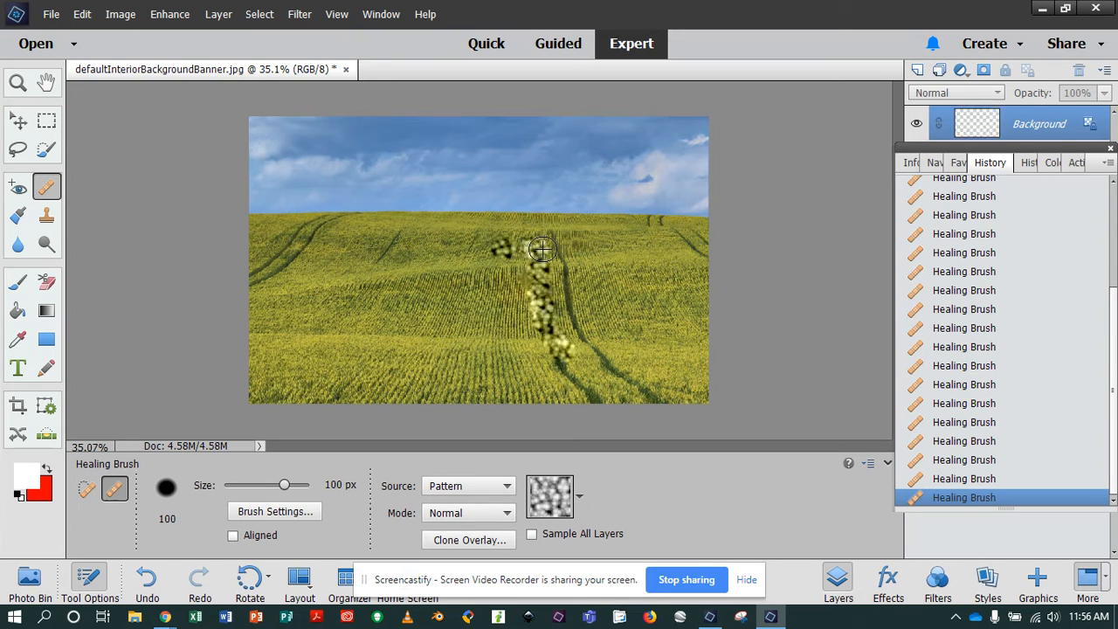
left_click(557, 250)
mouse_move(559, 258)
left_mouse_down()
mouse_move(598, 345)
mouse_move(670, 394)
left_mouse_up()
left_click(677, 395)
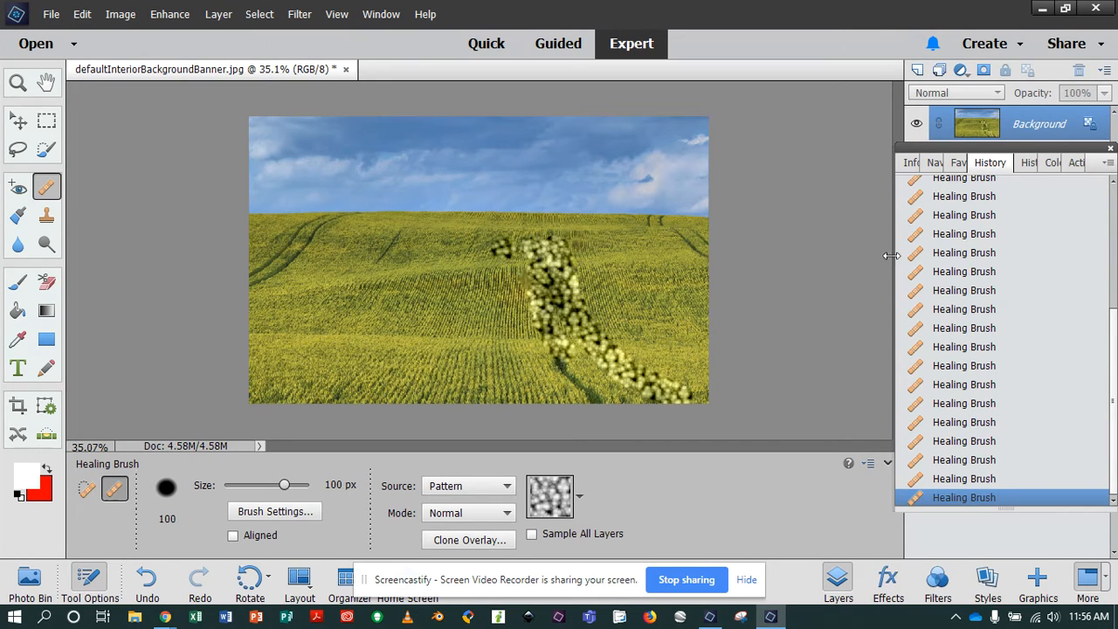
Step: Revert through the history to the ninth Healing Brush state, discarding all the pattern strokes
left_click(968, 344)
scroll(961, 314, "up", 2)
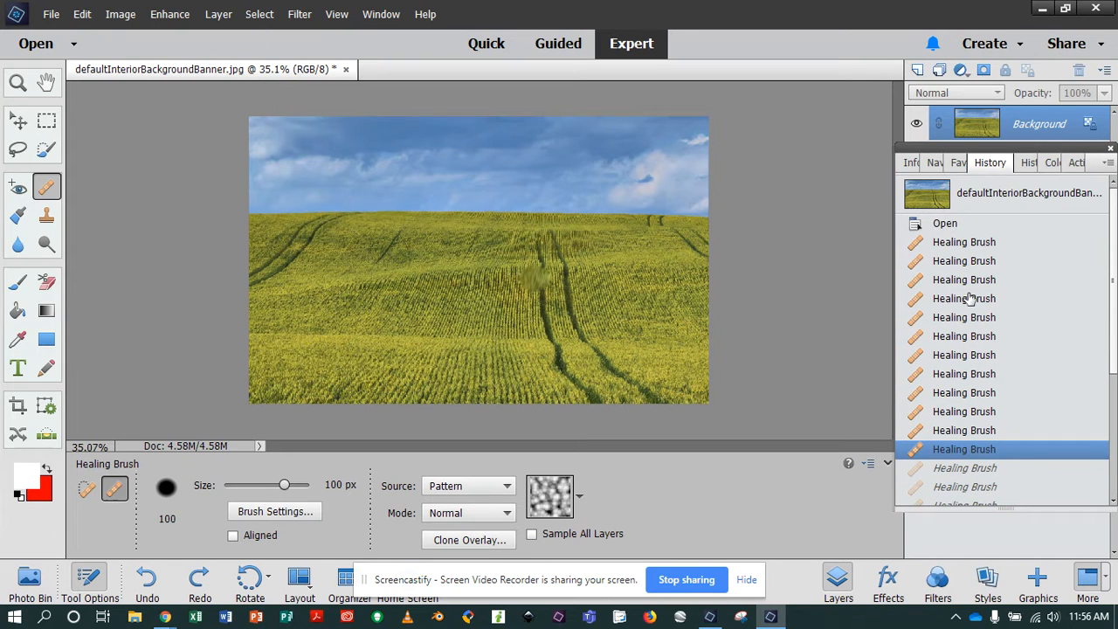
left_click(967, 430)
left_click(967, 411)
left_click(967, 374)
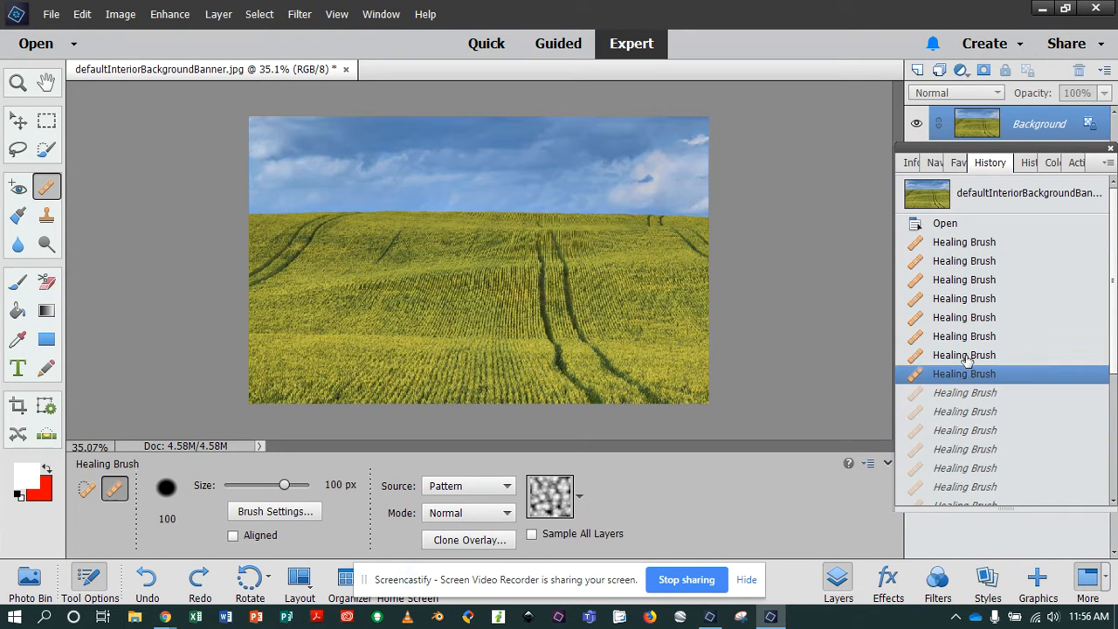
left_click(964, 393)
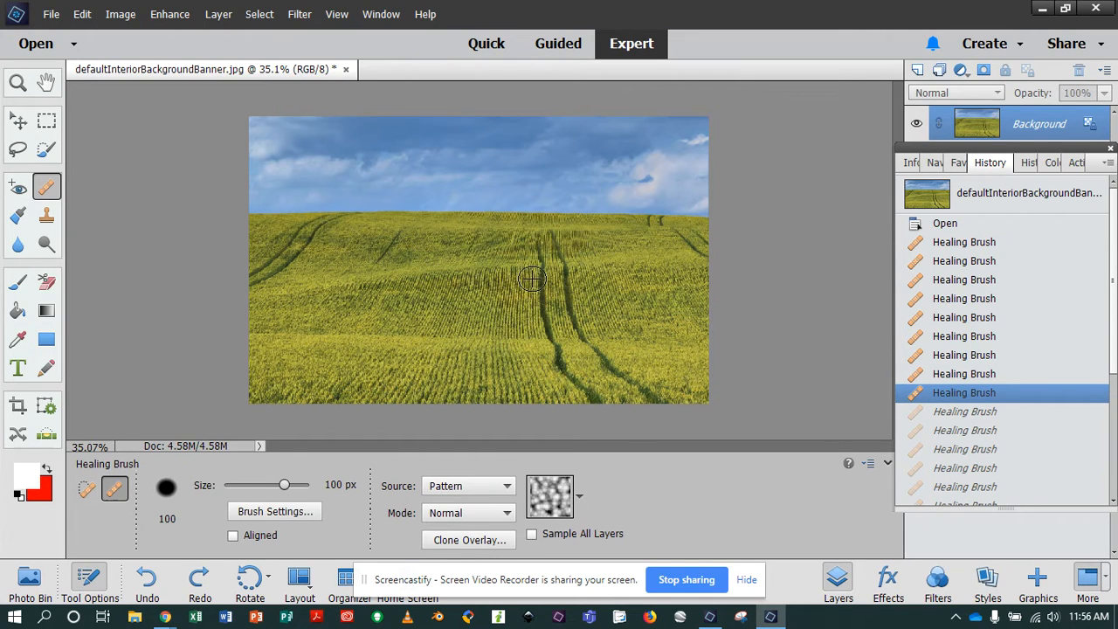
Step: Set the healing source back to Sampled, sample crop right of the central tracks, and heal both tracks down to the photo's lower edge
left_click(495, 487)
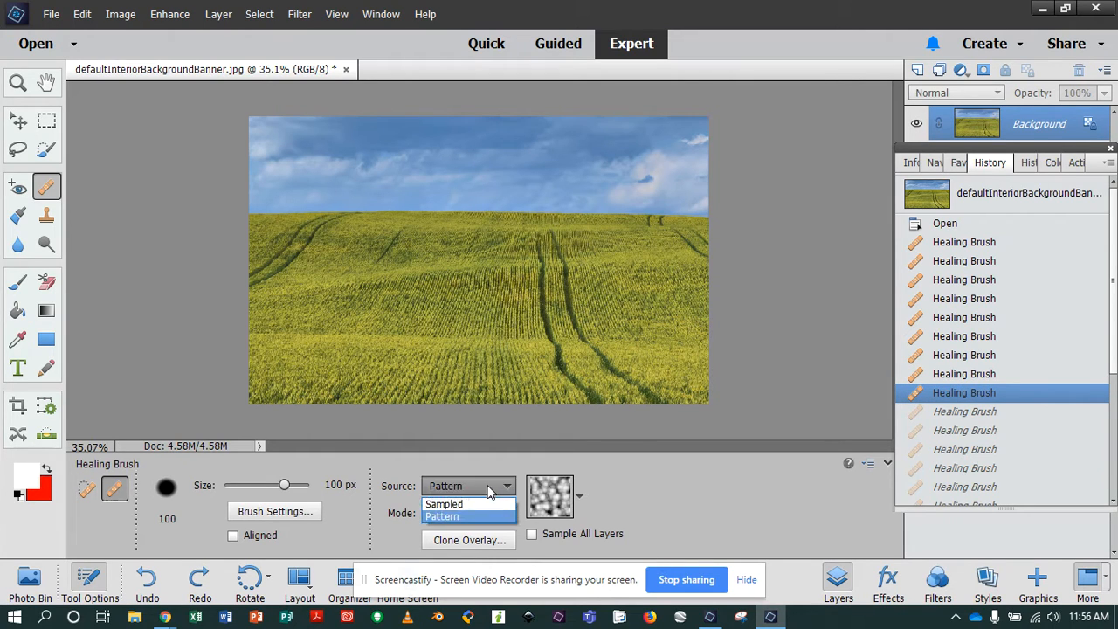
left_click(458, 499)
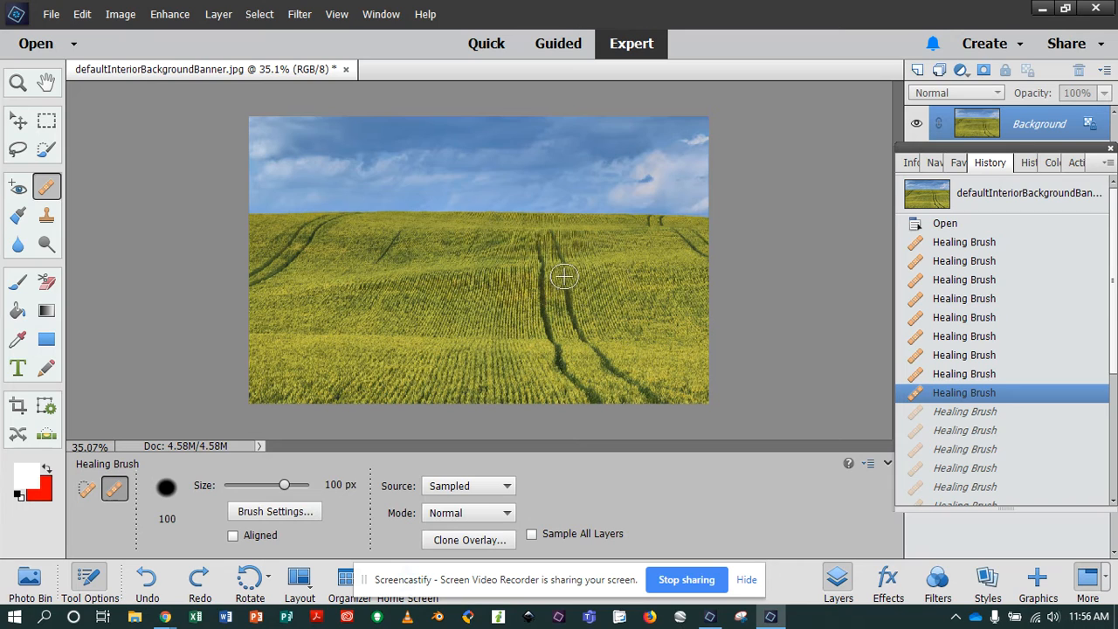
left_click(604, 287, "alt")
mouse_move(568, 277)
left_mouse_down()
mouse_move(573, 312)
mouse_move(571, 283)
mouse_move(581, 335)
mouse_move(656, 400)
left_mouse_up()
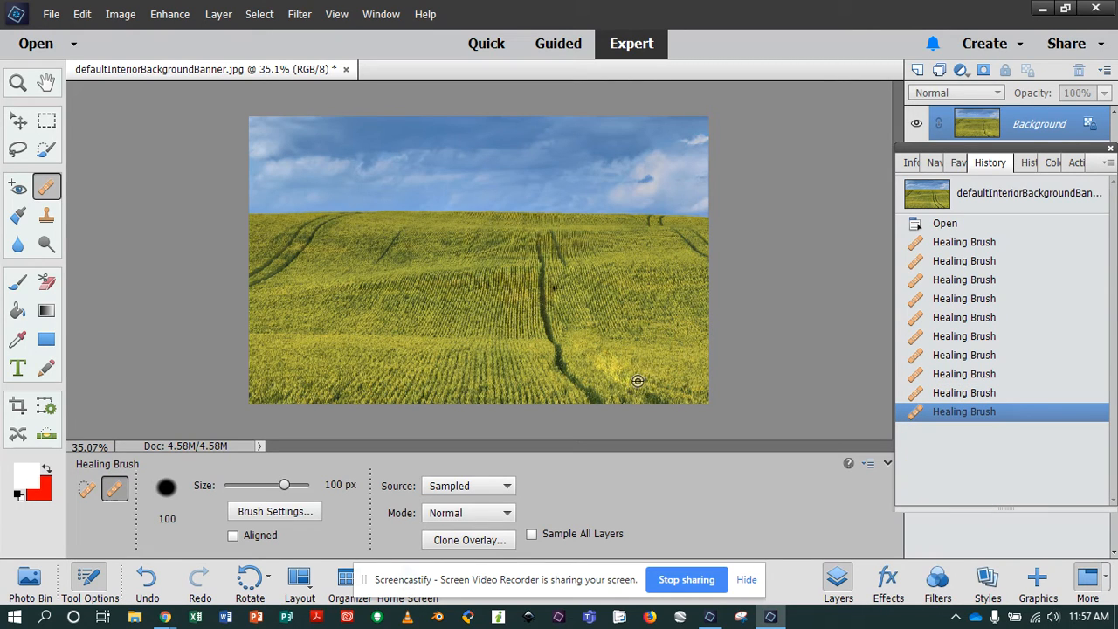
left_click(654, 396)
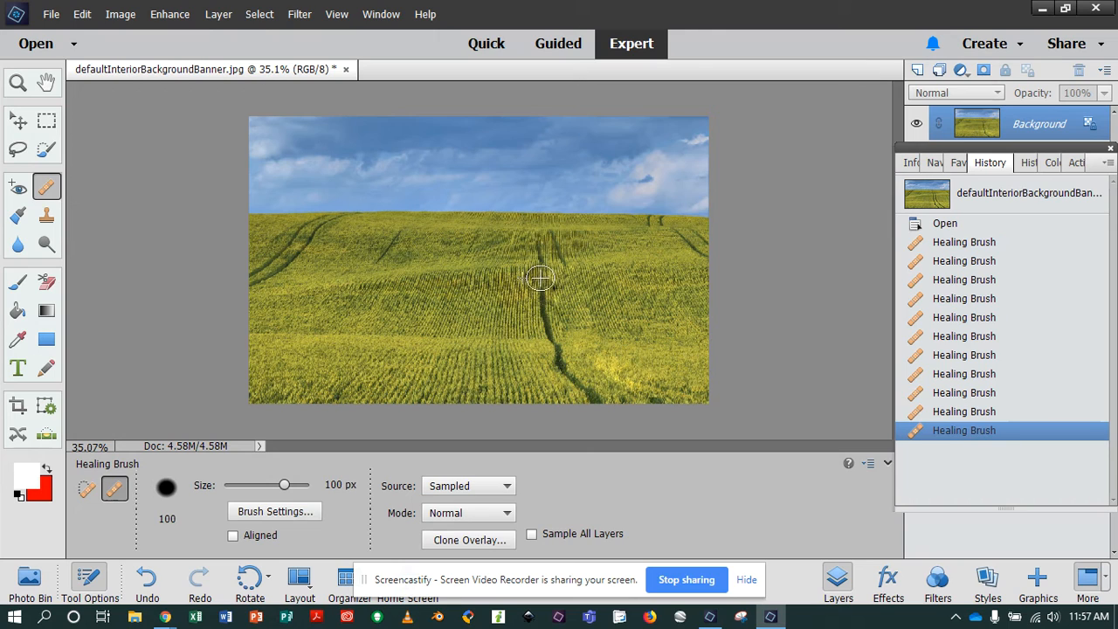
mouse_move(542, 298)
left_mouse_down()
mouse_move(558, 361)
mouse_move(598, 405)
left_mouse_up()
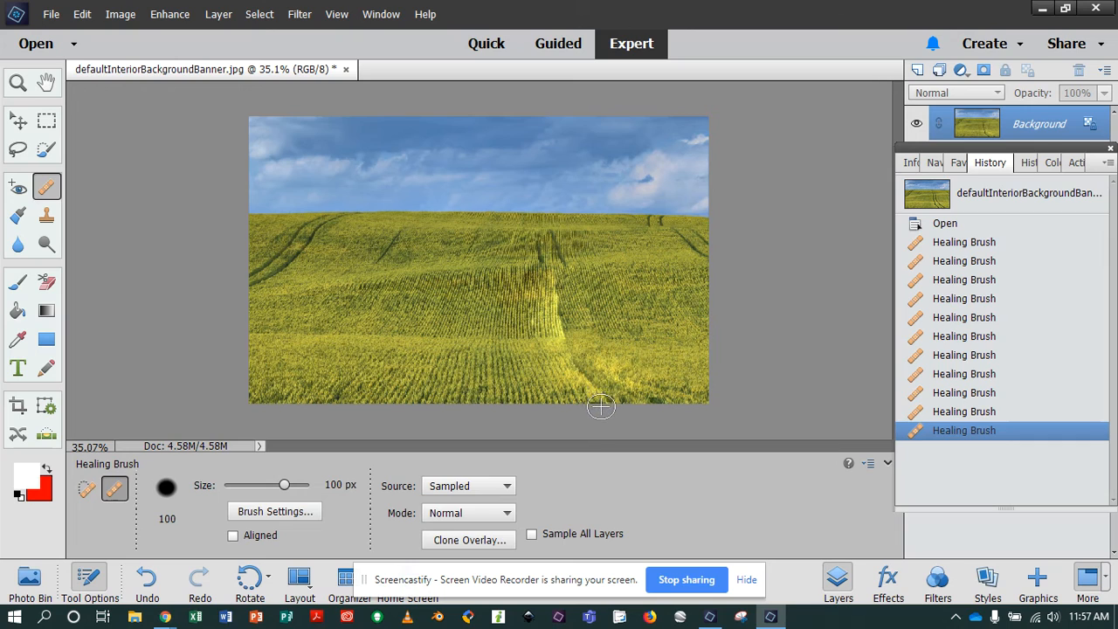